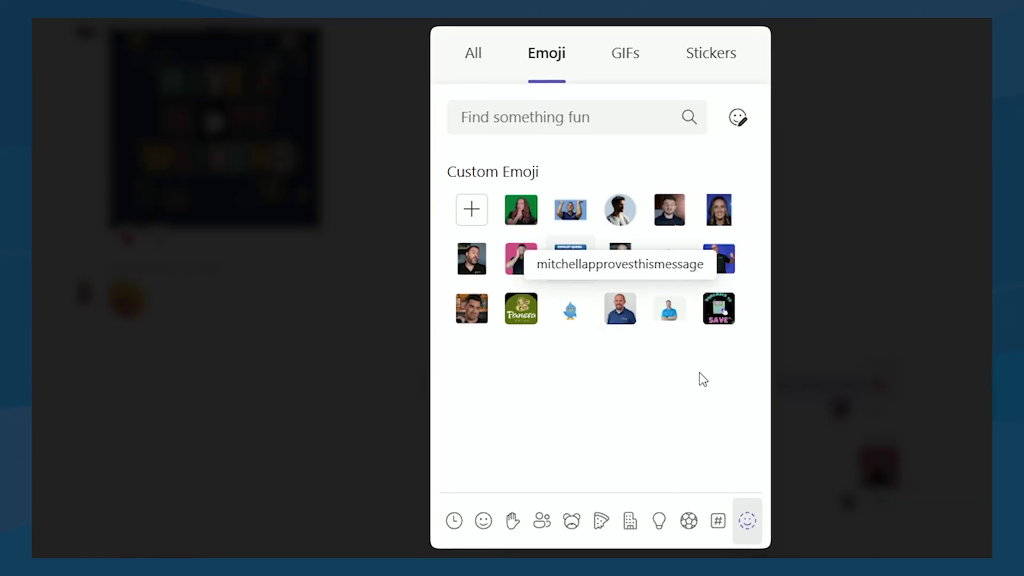
Choose Grumpy Cat.webp from the Pictures folder as the image for a new custom emoji, with all file types shown.
click(473, 212)
click(703, 386)
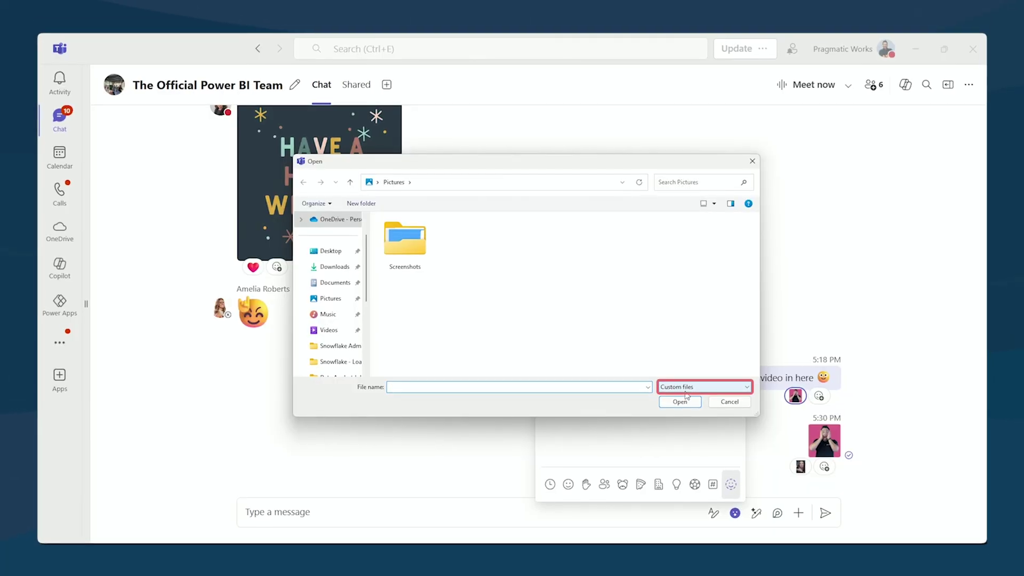
click(699, 402)
click(460, 242)
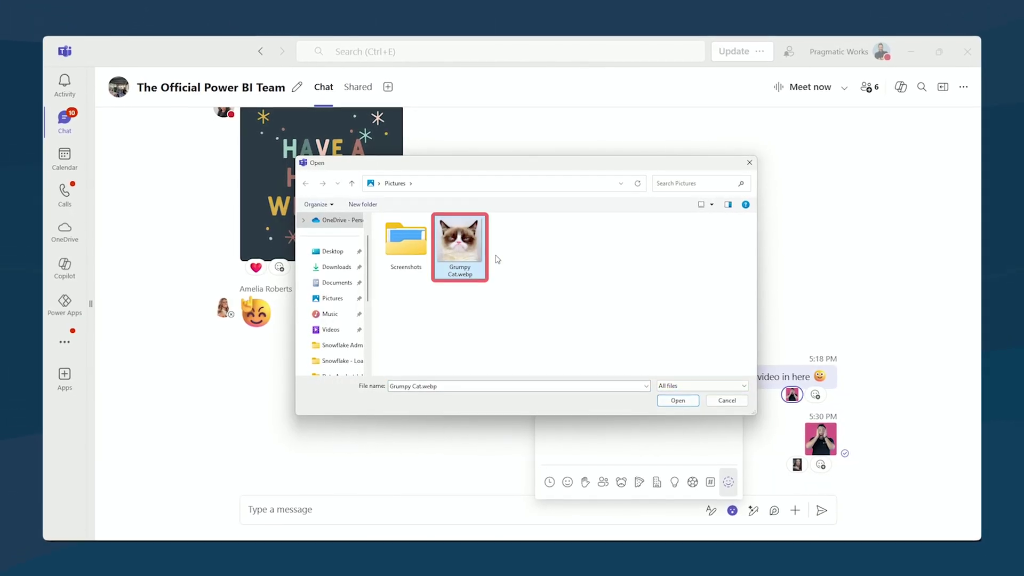
double_click(471, 241)
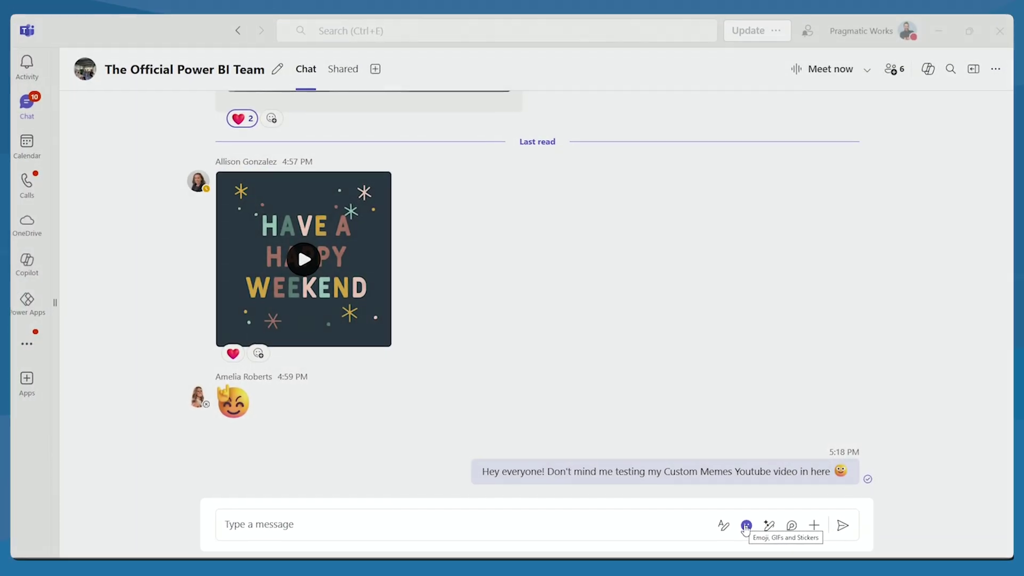
Send the custom emoji of the shocked man on a pink background as a message in The Official Power BI Team chat.
click(746, 526)
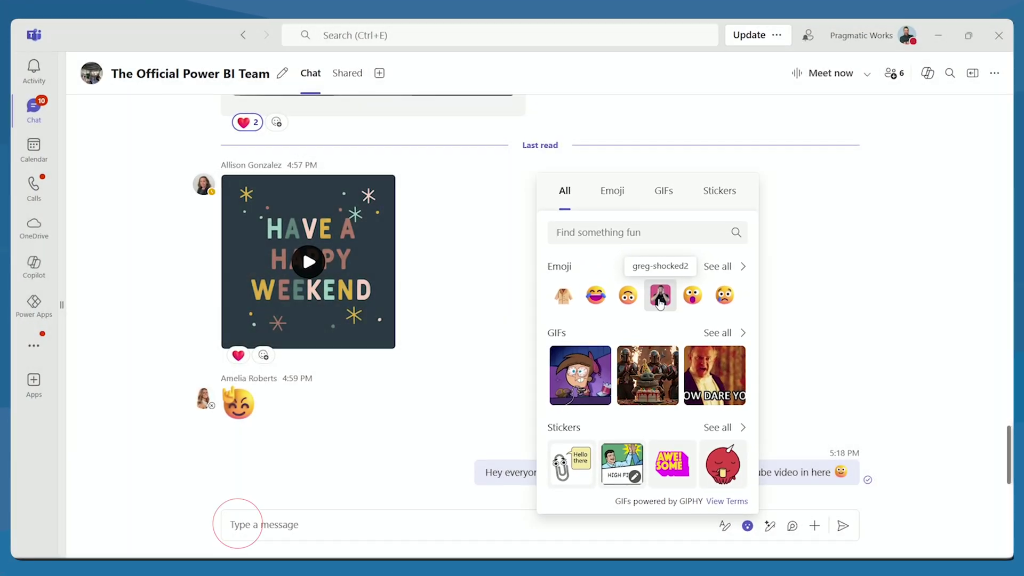
click(661, 295)
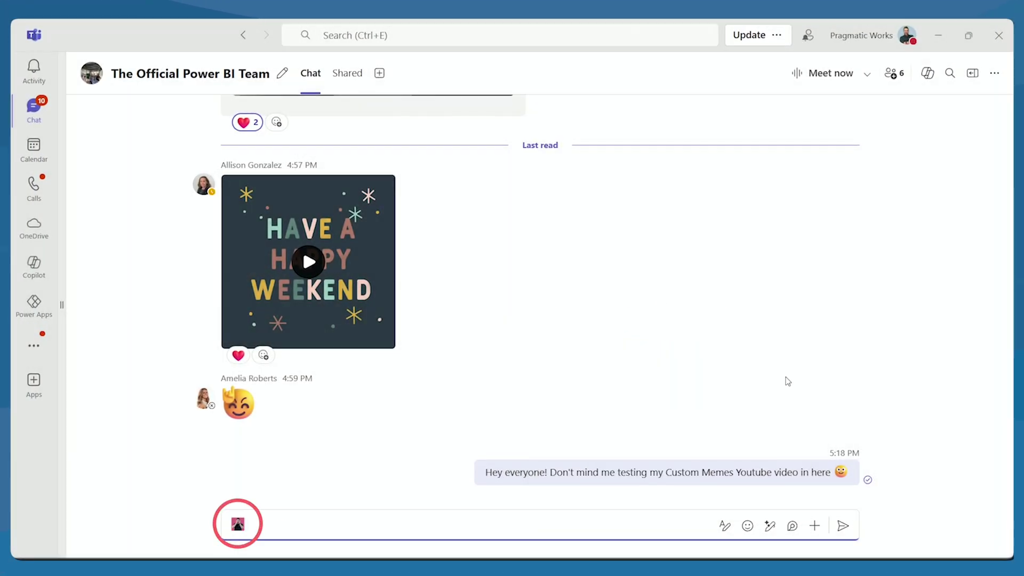
click(844, 527)
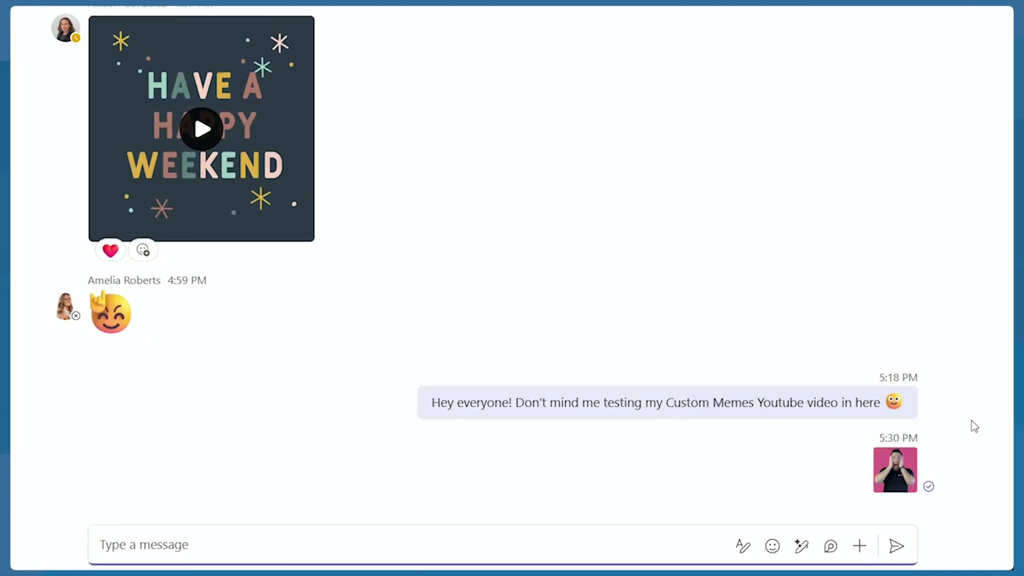
React to the "Hey everyone!" message with the custom emoji of the shocked man on a pink background.
mouse_move(868, 396)
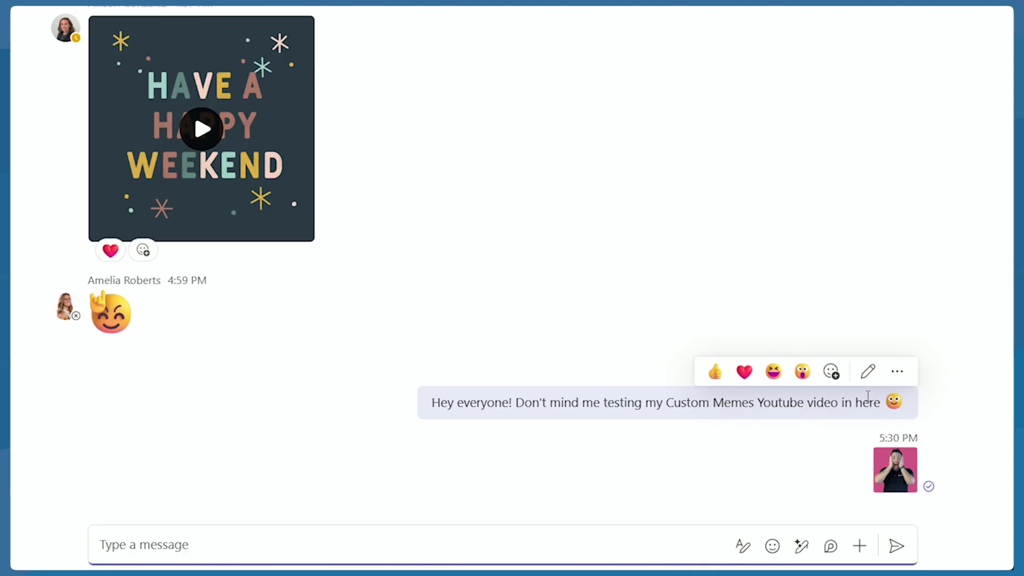
click(831, 372)
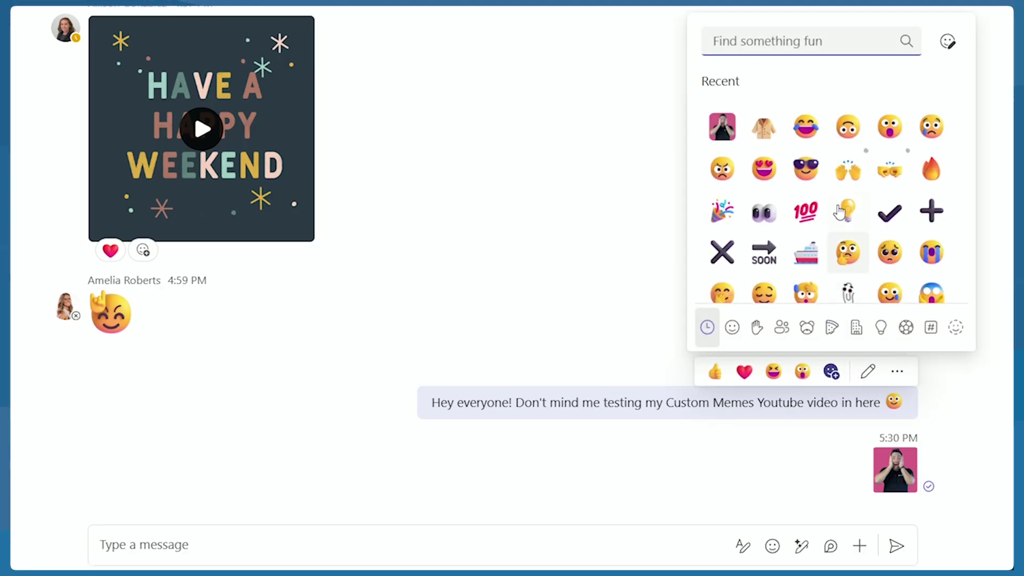
click(723, 128)
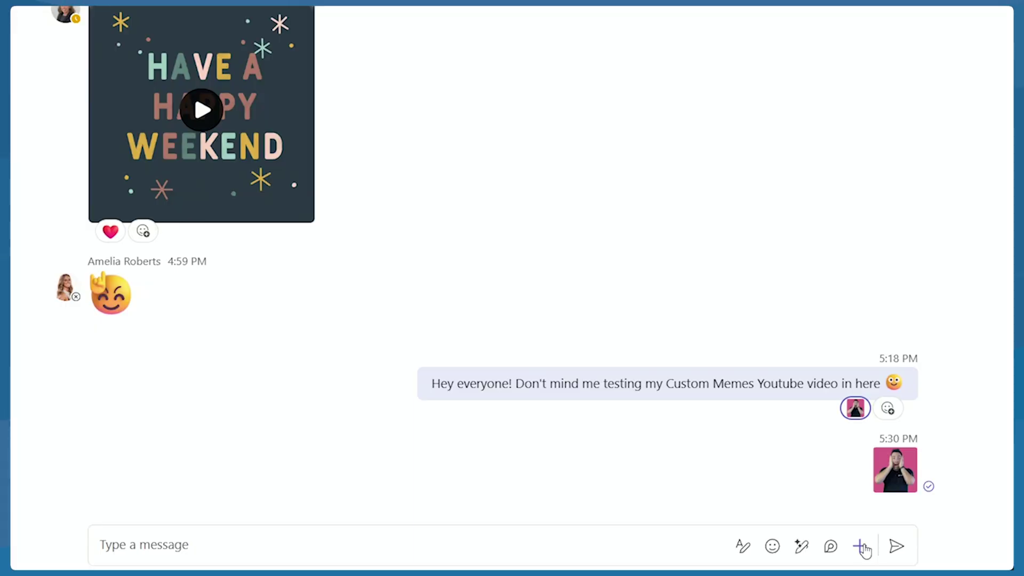
Show the organization's custom emoji collection for a new chat message.
click(773, 547)
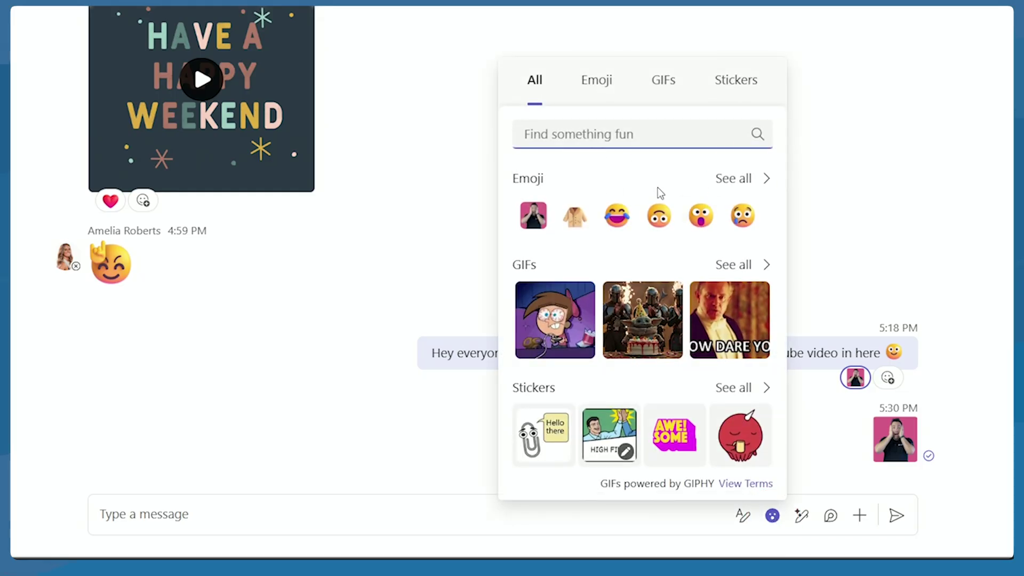
click(739, 184)
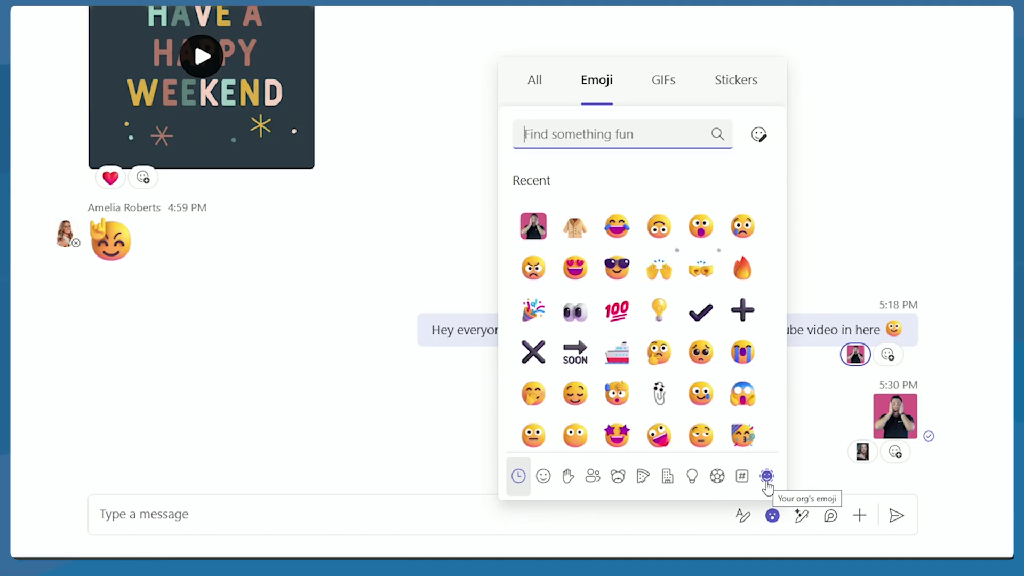
click(766, 479)
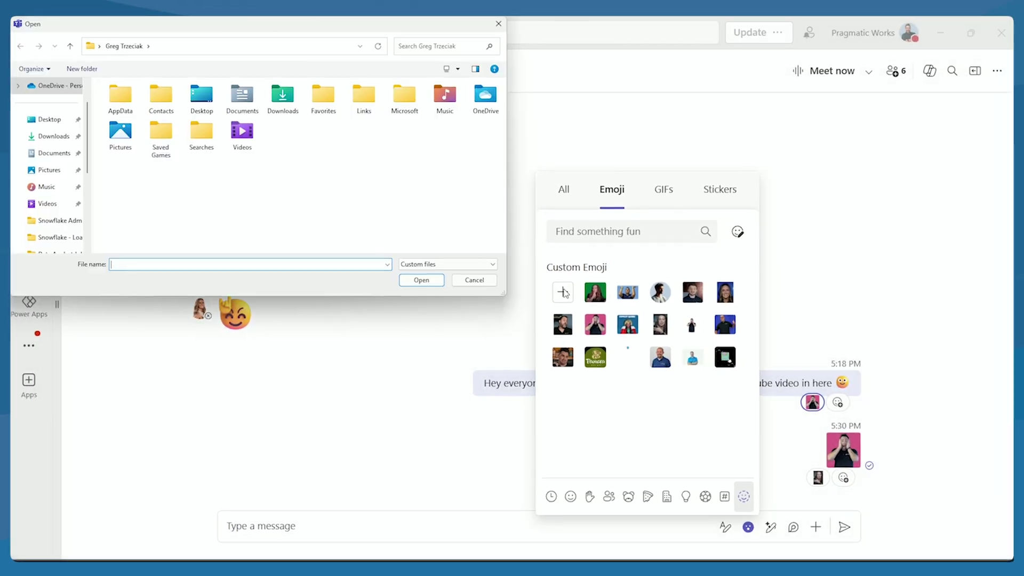
drag(221, 31, 487, 157)
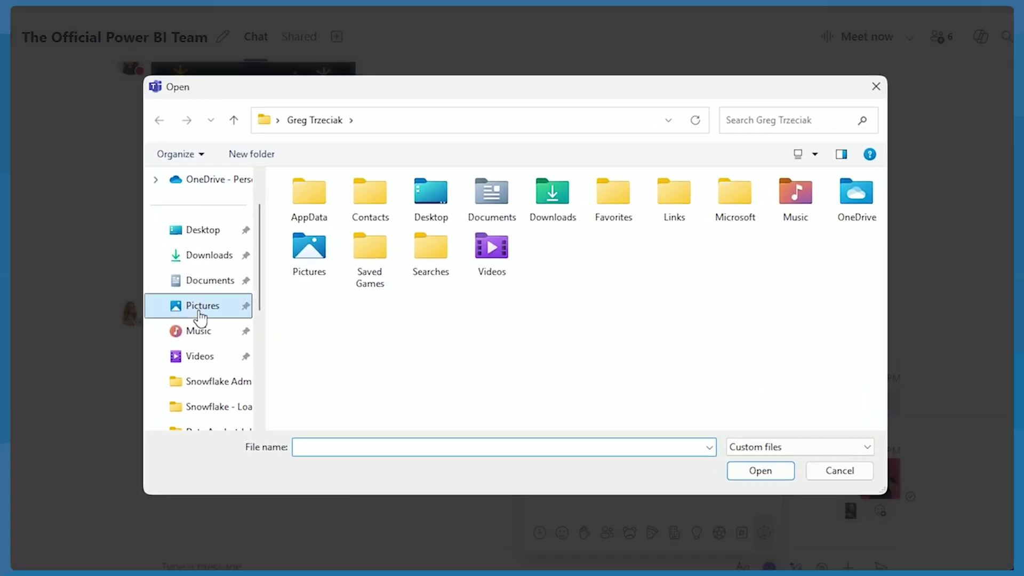
click(320, 298)
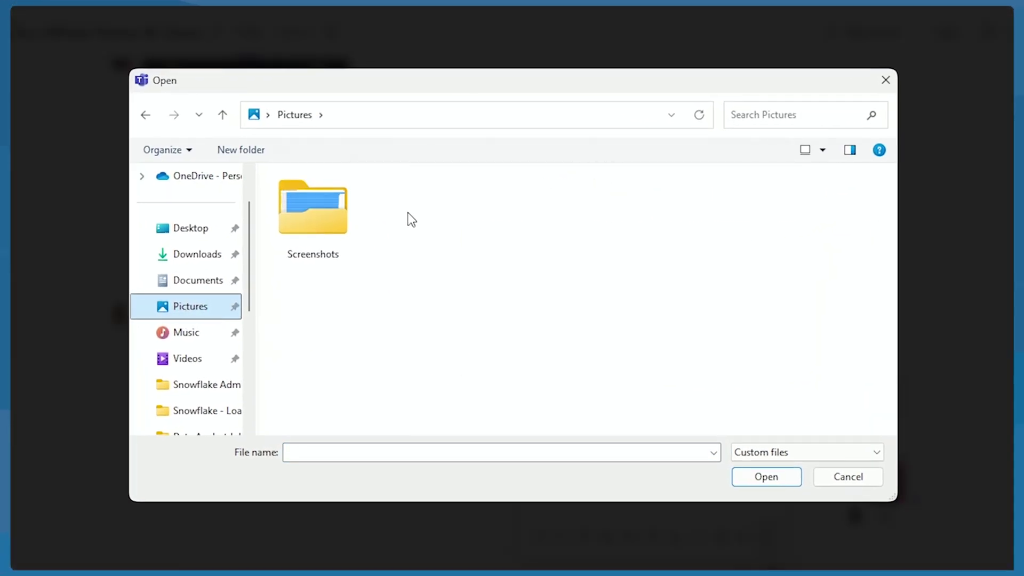
click(414, 232)
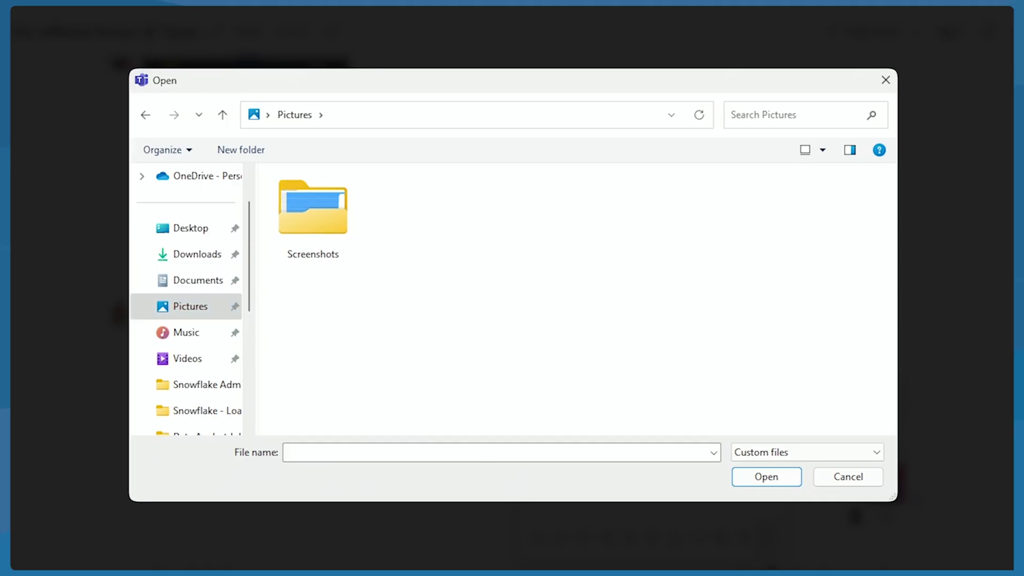
click(843, 454)
click(799, 480)
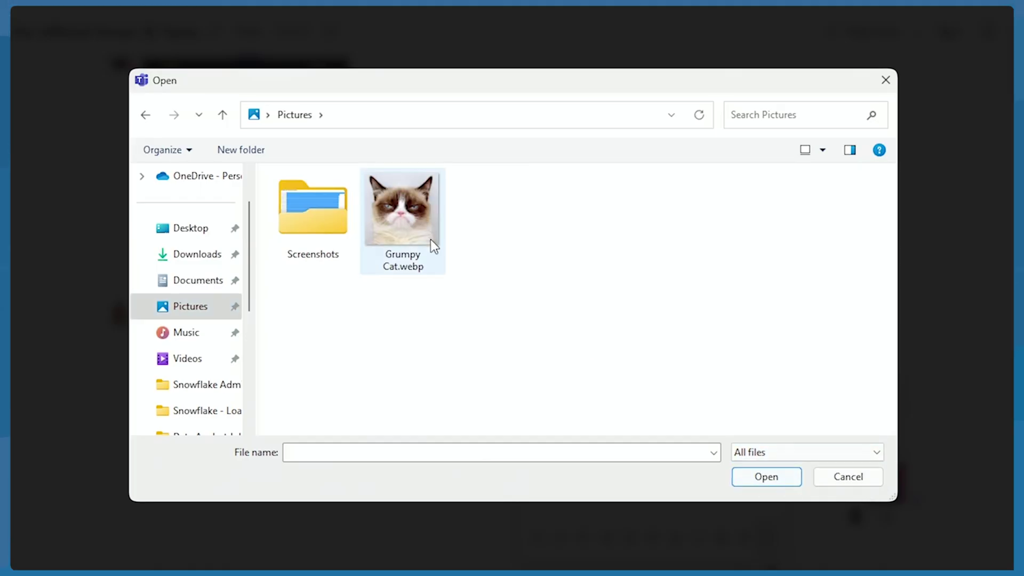
click(401, 220)
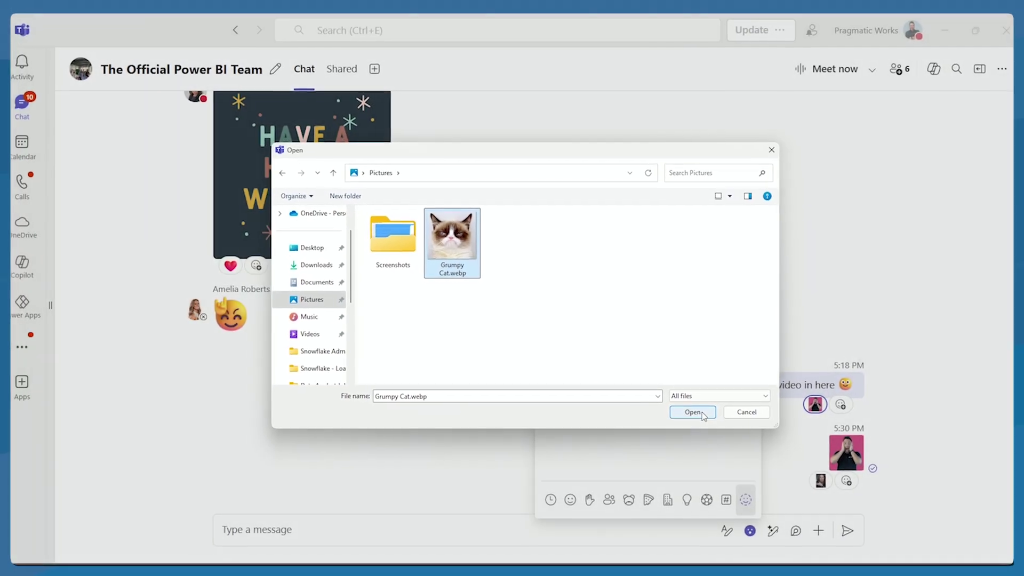
click(712, 430)
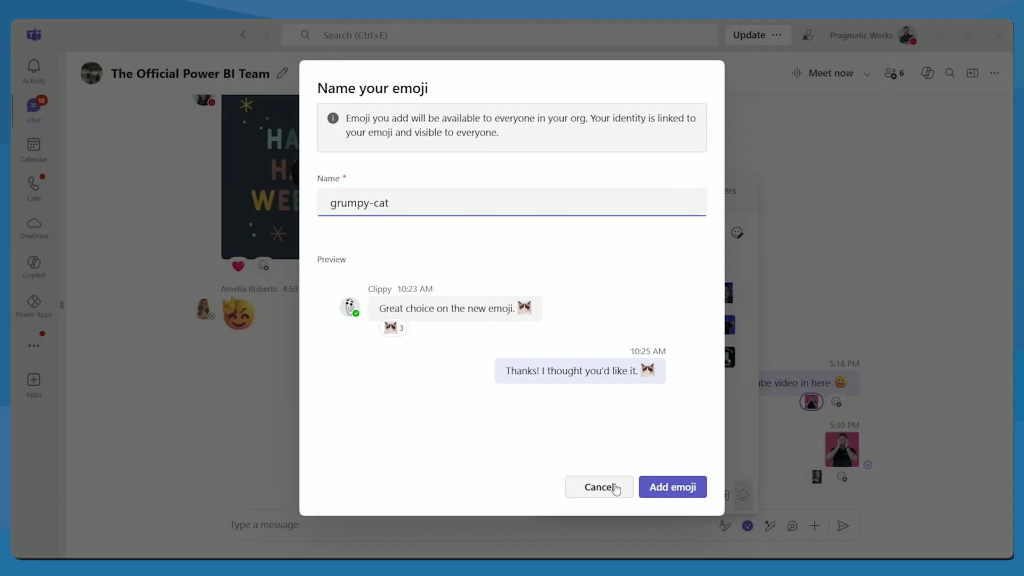
click(614, 488)
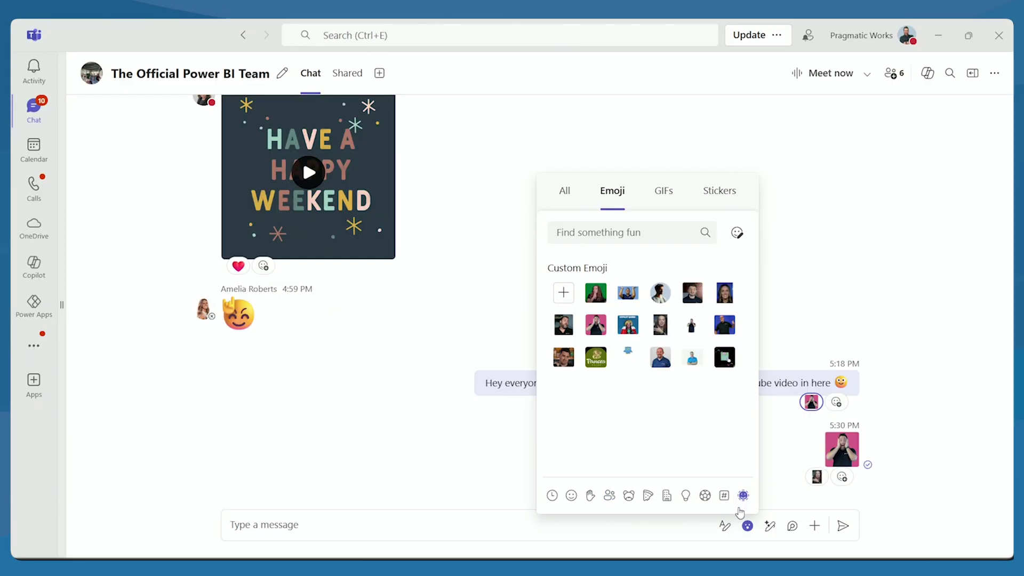
Add Grumpy Cat.webp from Pictures, with all file types shown, as an organization custom emoji named grumpy-cat, and close the emoji picker.
click(563, 292)
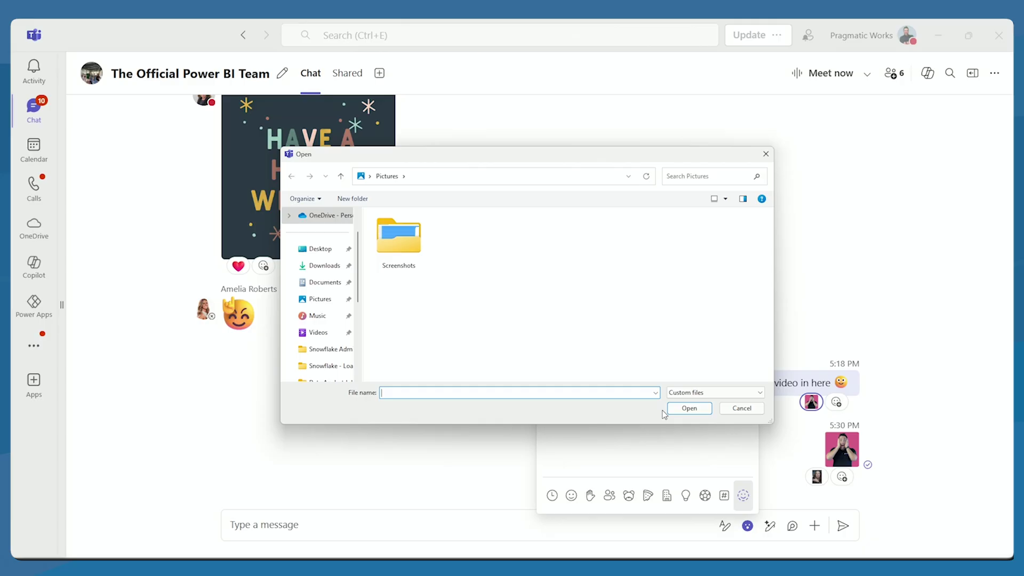
click(701, 399)
click(690, 409)
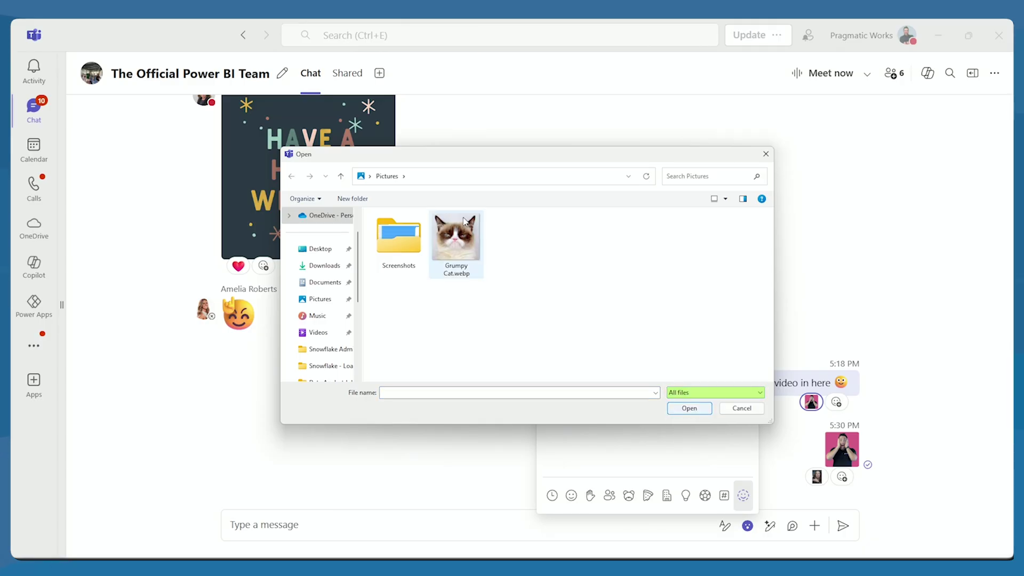
click(464, 221)
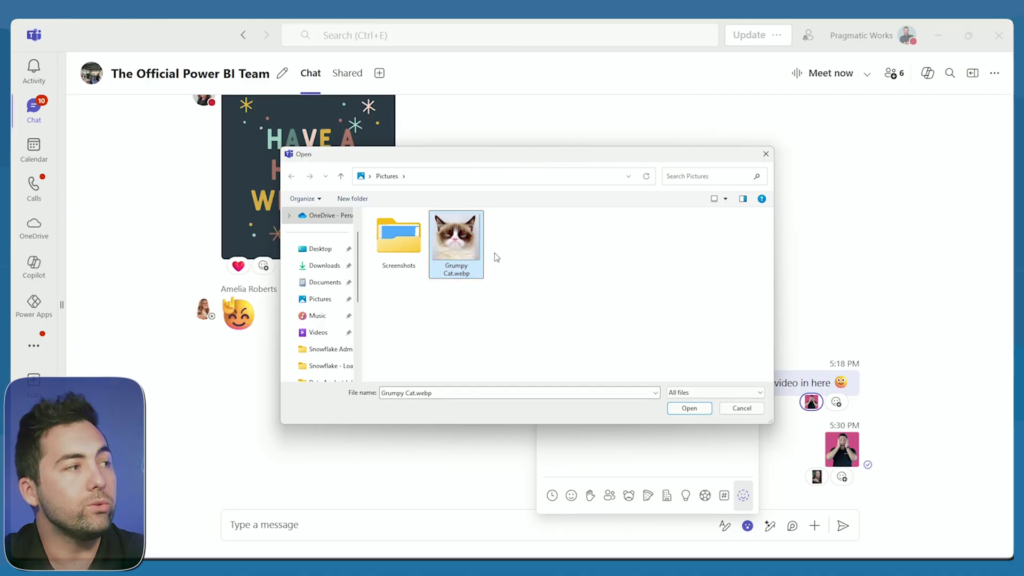
click(696, 411)
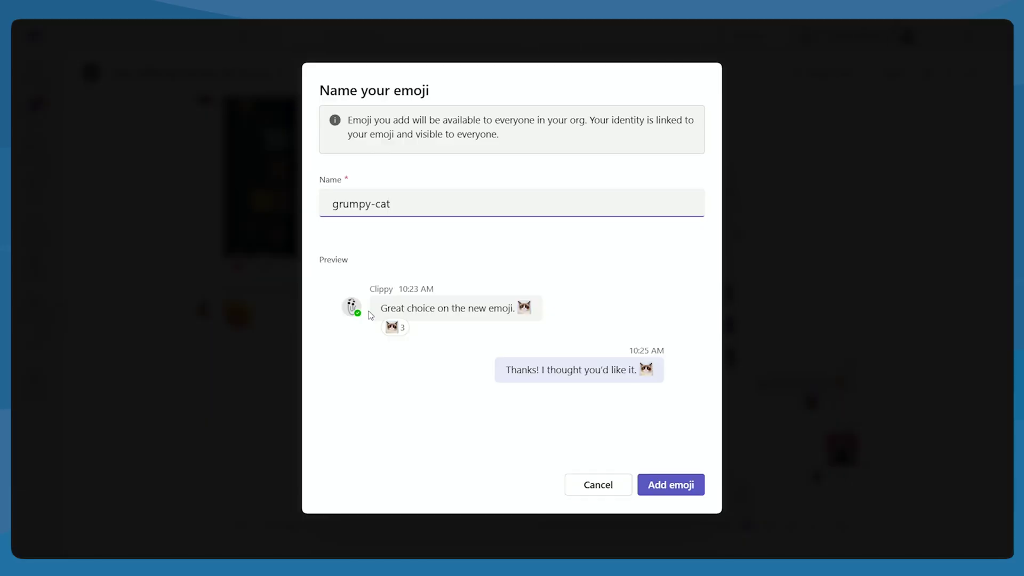
click(673, 486)
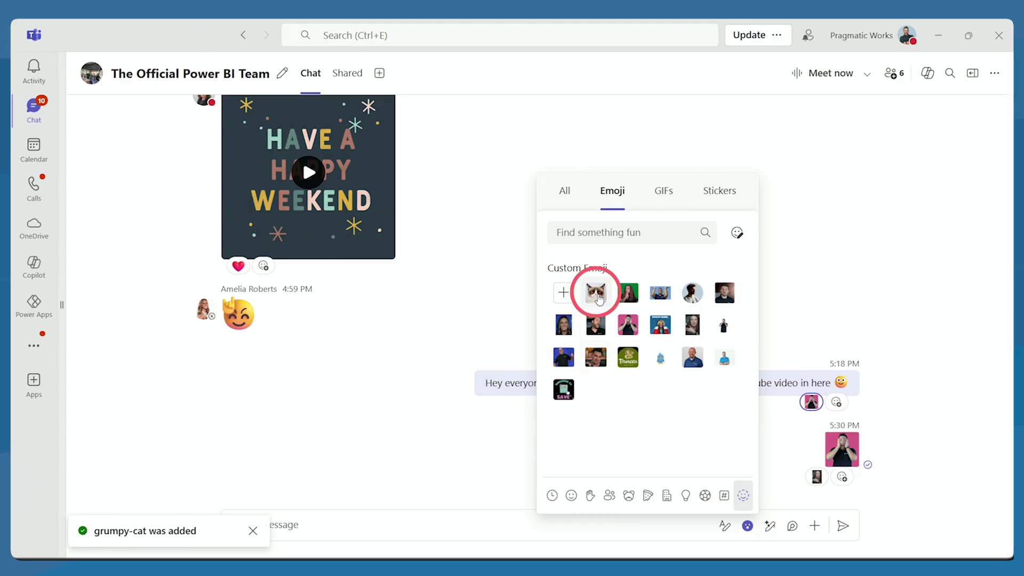
key(Escape)
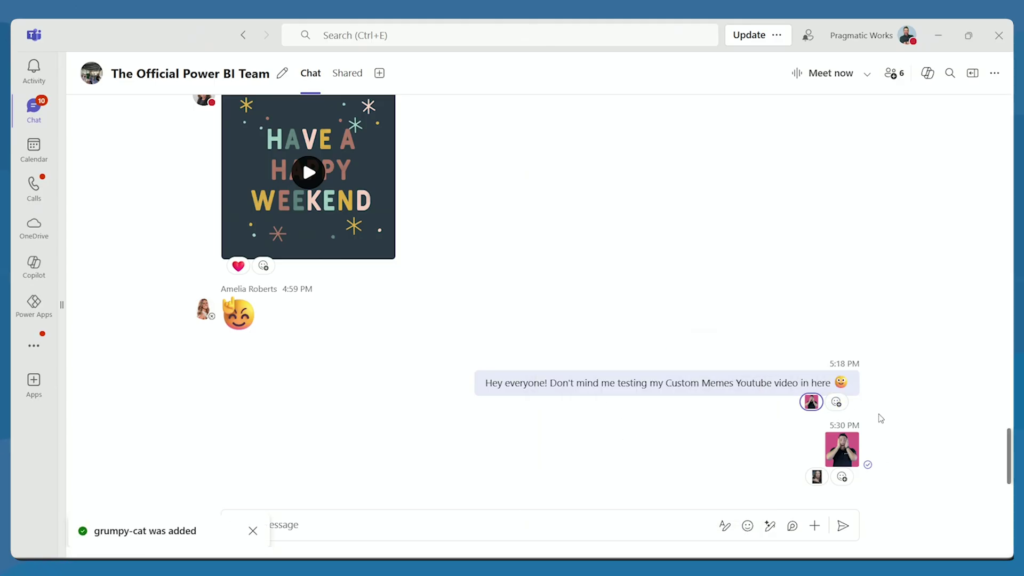
React to the "Hey everyone!" message with the grumpy-cat custom emoji and the one of the bearded man in a dark shirt.
click(836, 402)
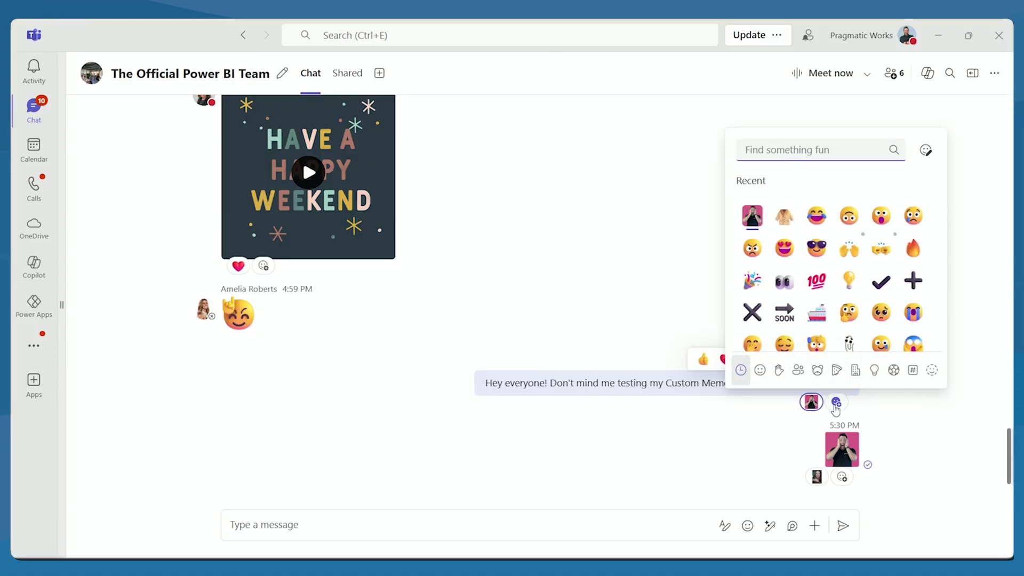
click(929, 378)
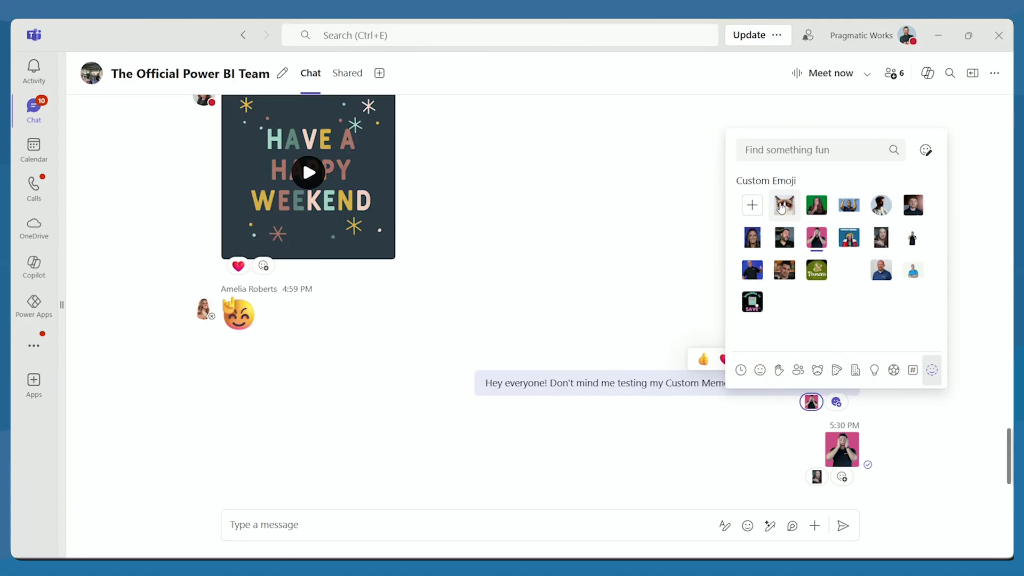
click(782, 209)
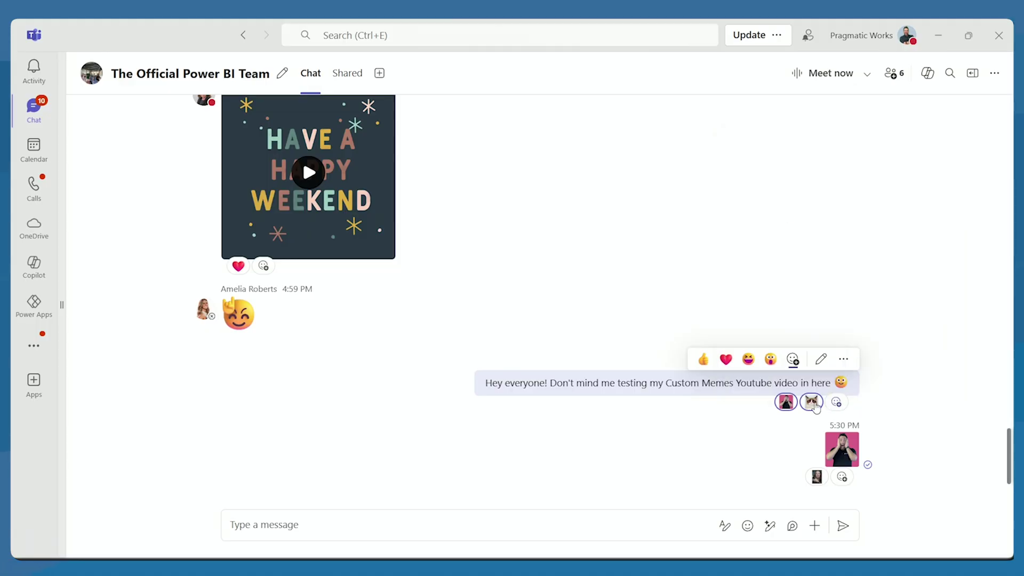
click(836, 402)
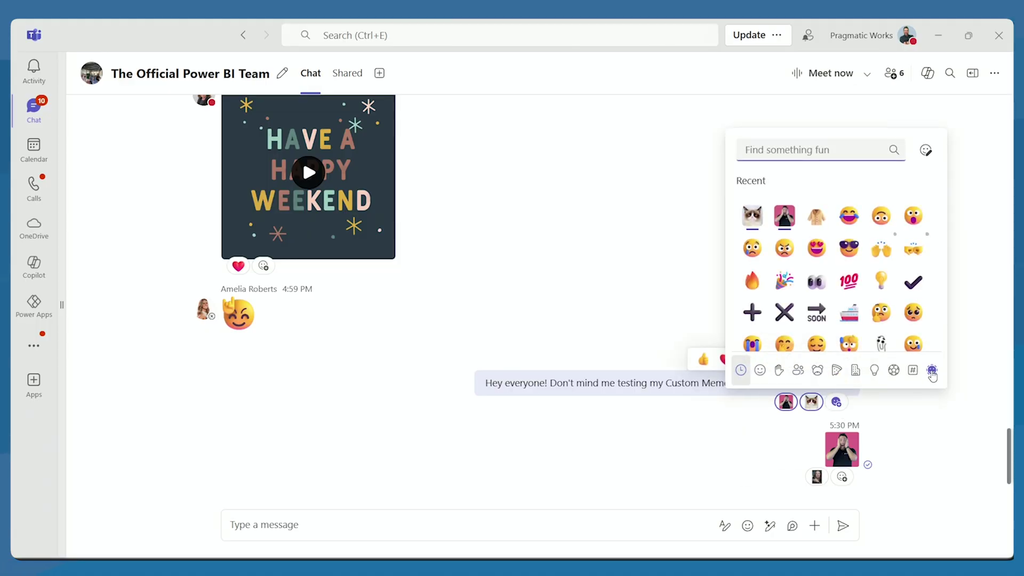
click(932, 373)
click(782, 236)
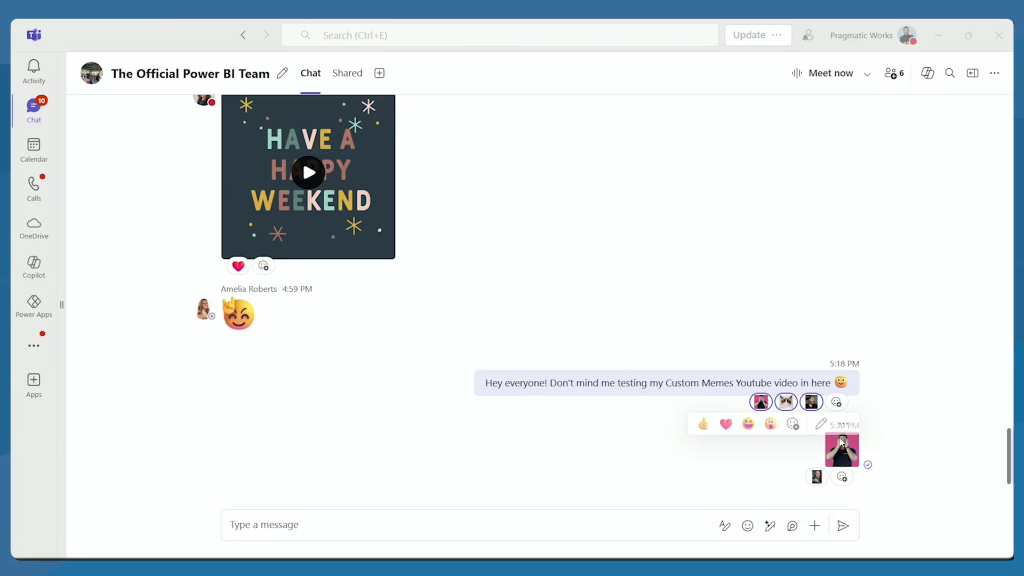
Open the organization's custom emojis for another reaction to the "Hey everyone!" message and examine the collection.
click(836, 402)
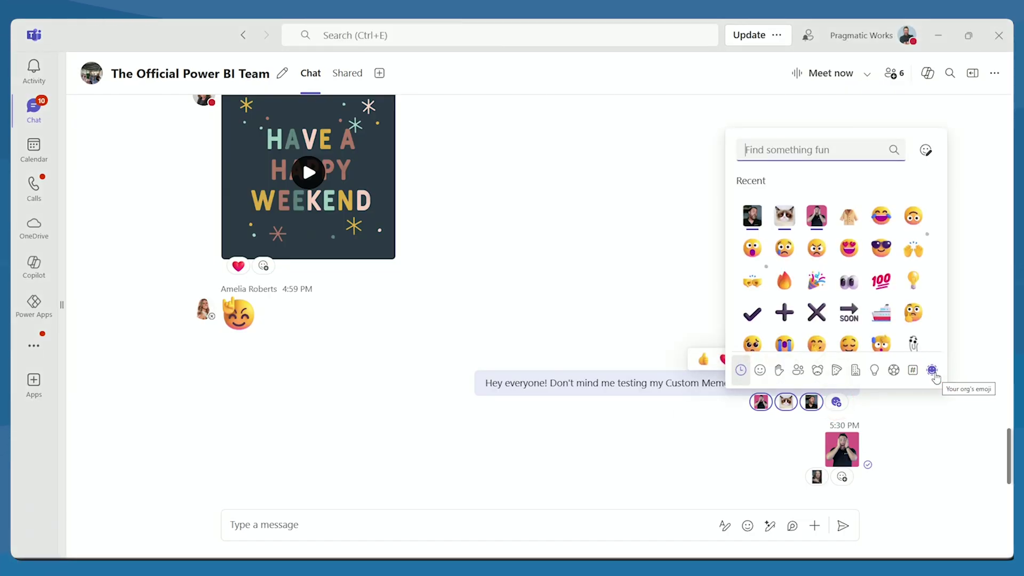
click(746, 527)
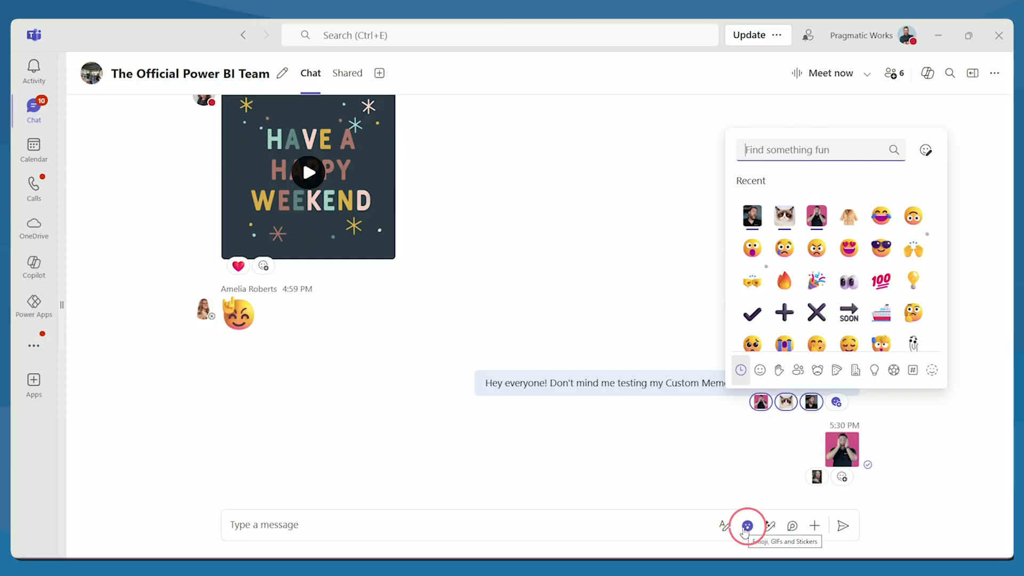
click(932, 370)
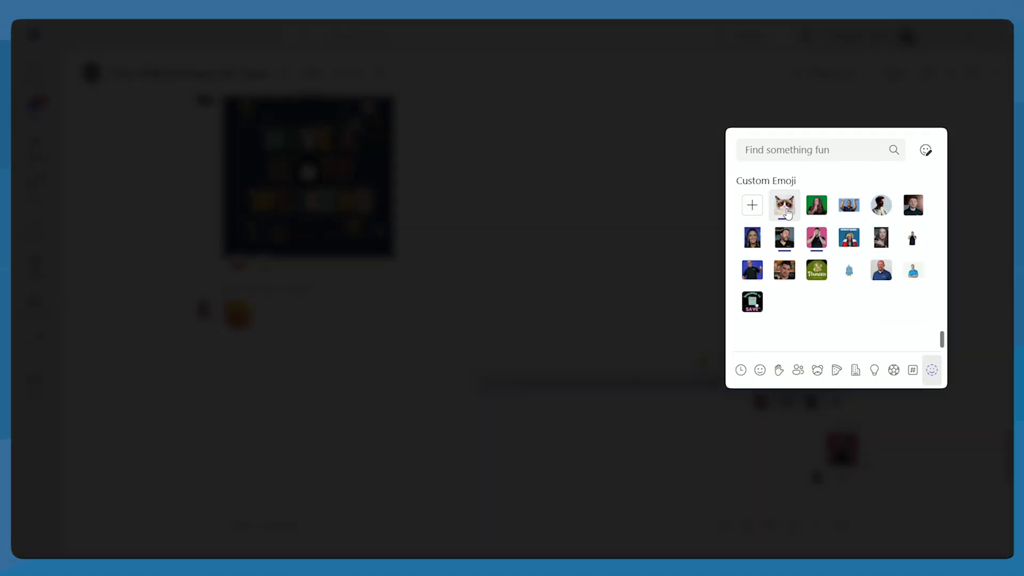
mouse_move(785, 208)
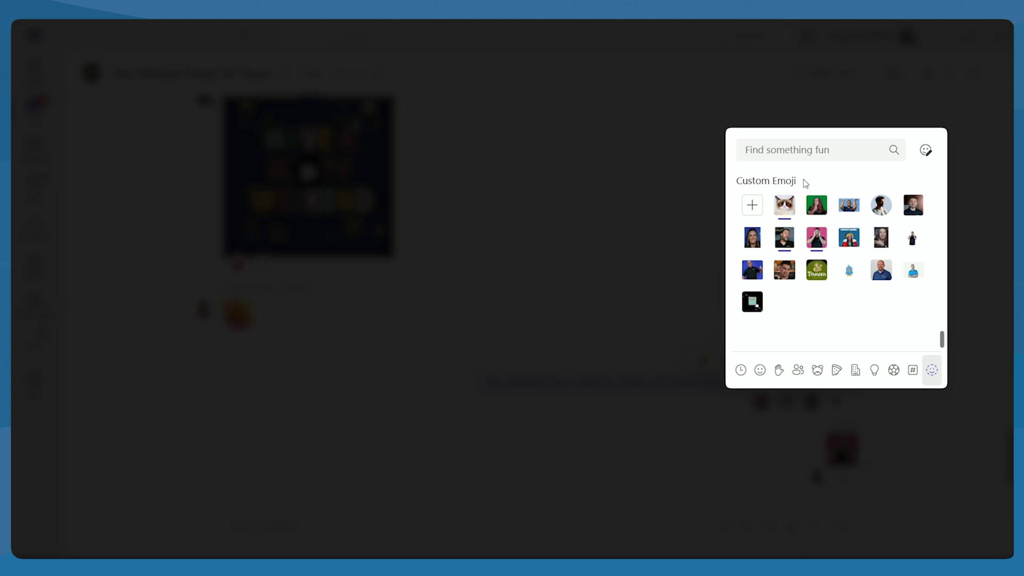
click(926, 150)
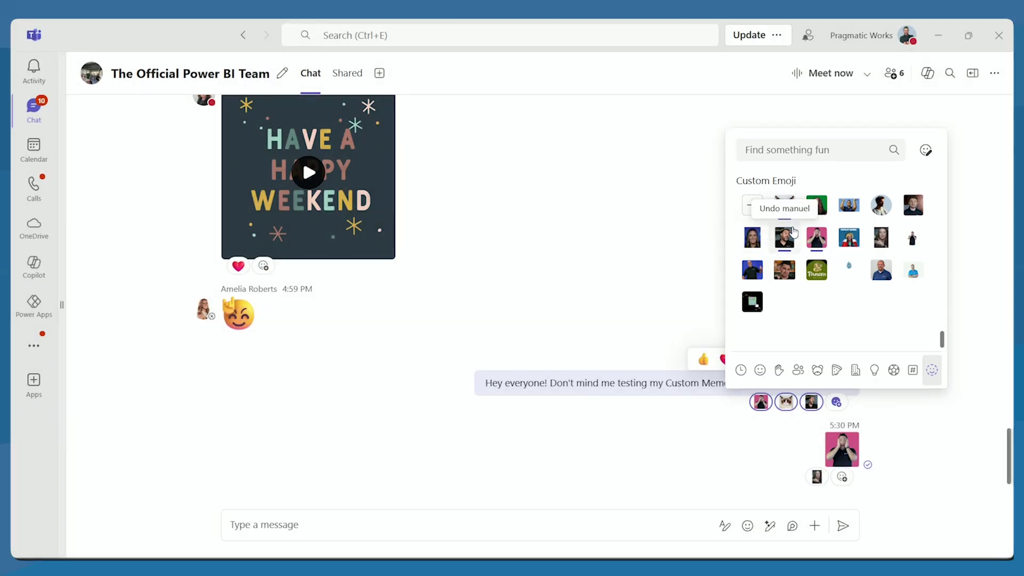
Remove the grumpy-cat custom emoji reaction from the "Hey everyone!" message.
click(787, 209)
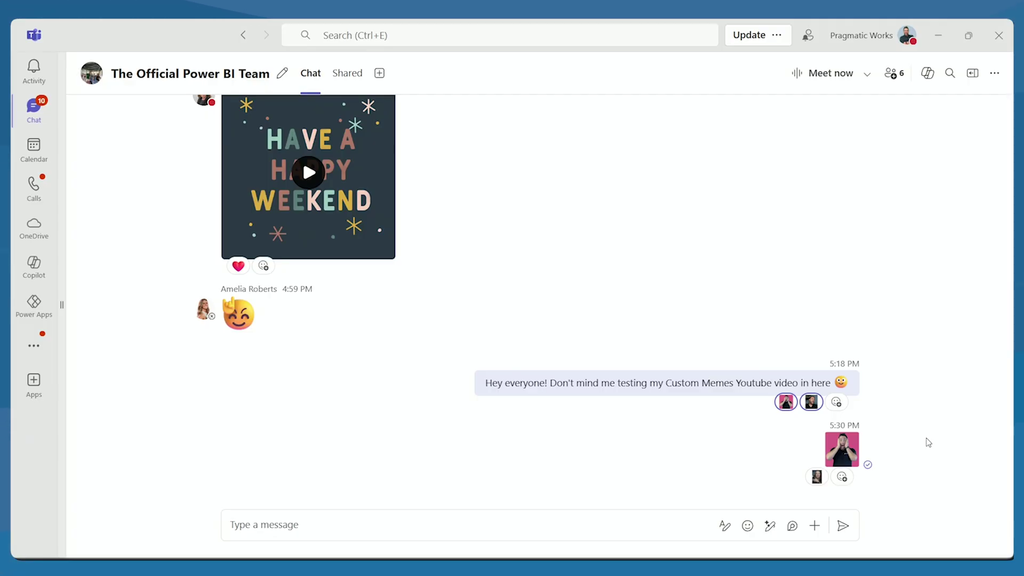
Open the Meme sticker pack for a new chat message and look through its editable stickers.
click(748, 526)
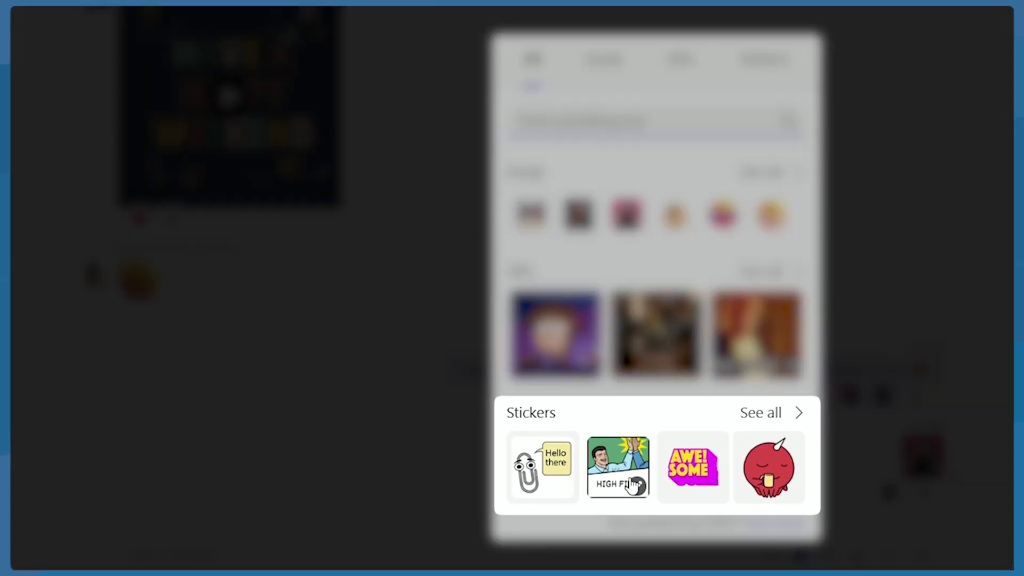
click(773, 416)
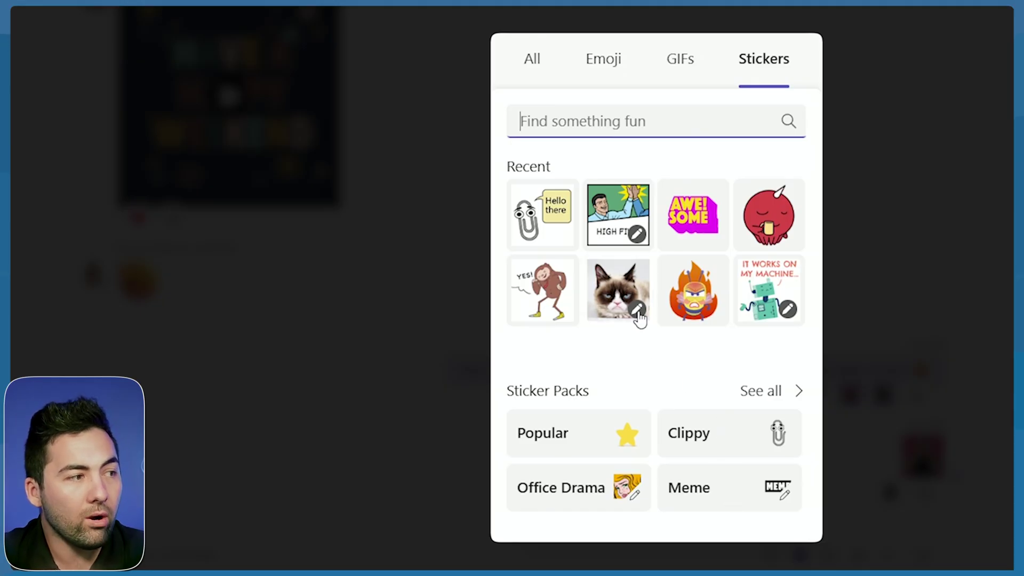
click(798, 320)
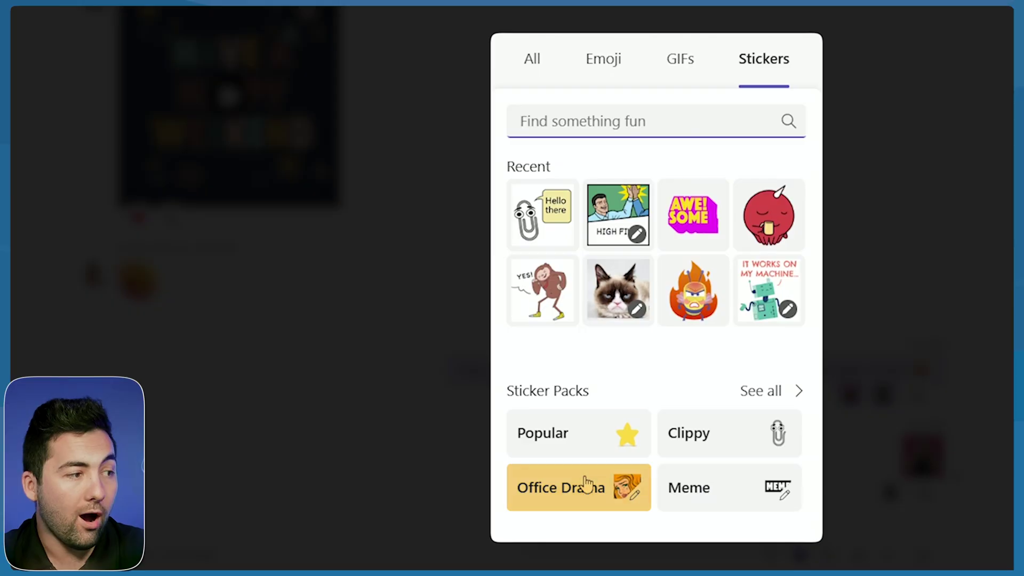
click(720, 500)
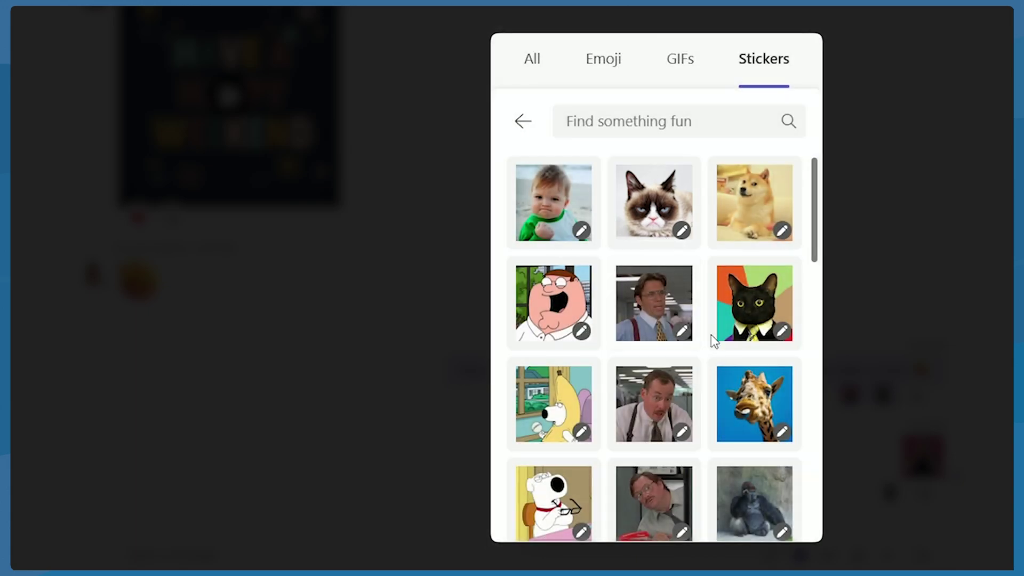
scroll(691, 445, down, 15)
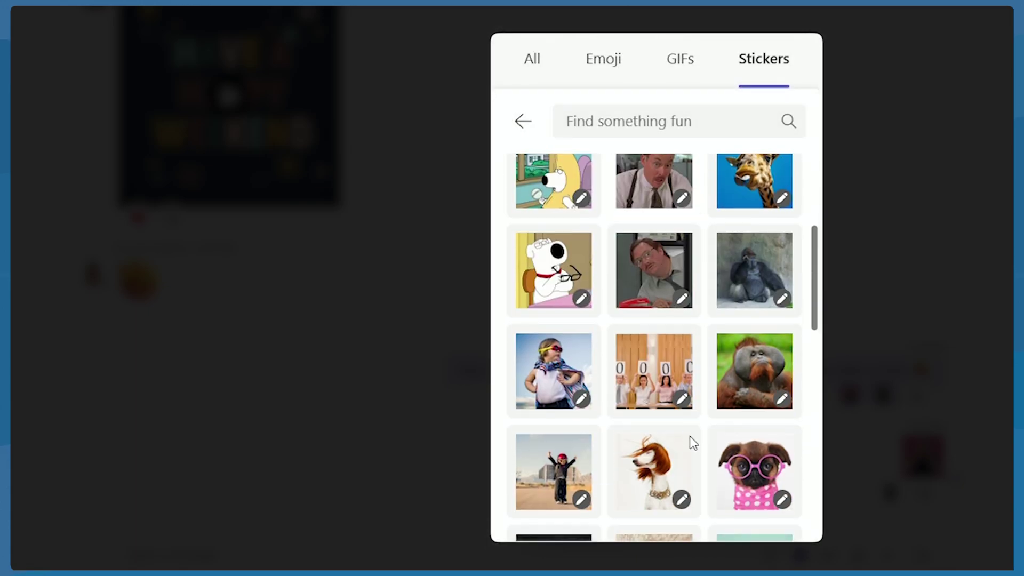
scroll(693, 439, up, 15)
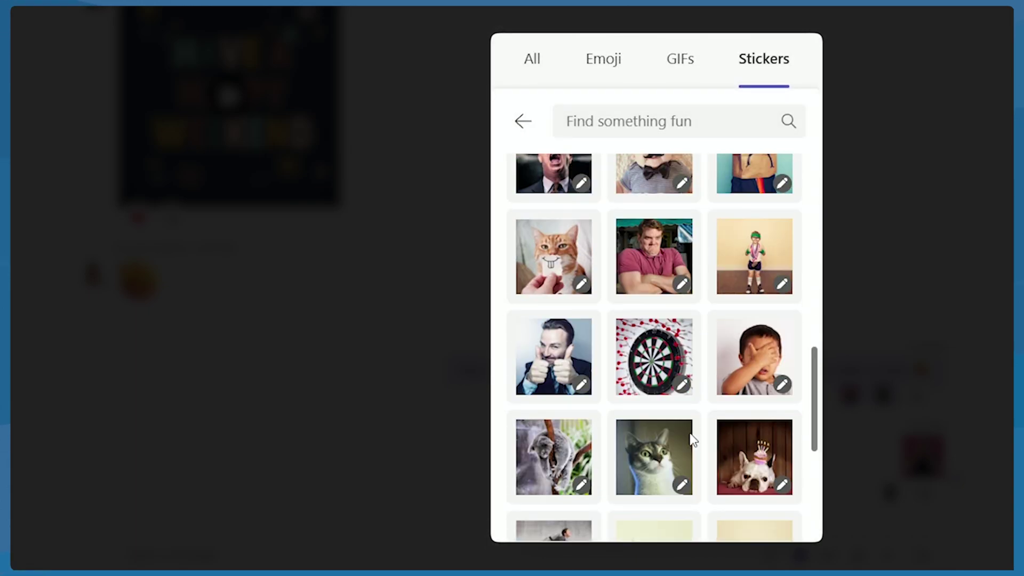
scroll(693, 439, down, 15)
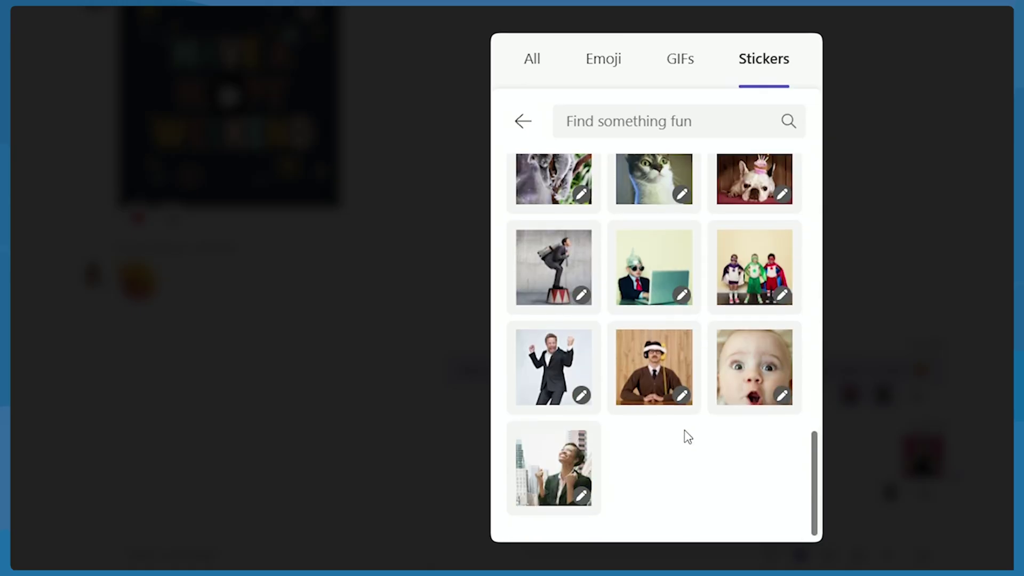
scroll(688, 443, up, 8)
scroll(687, 440, up, 8)
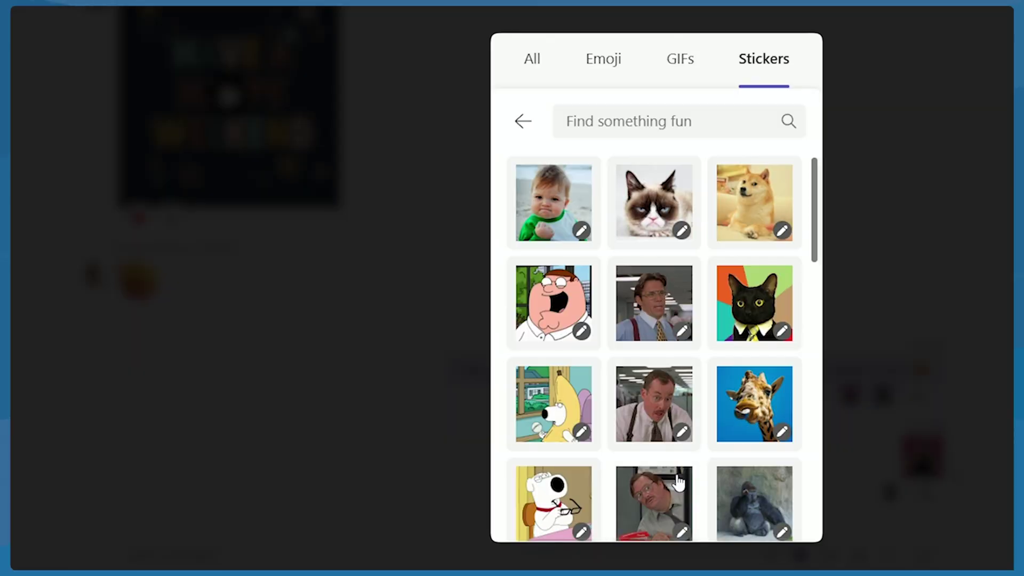
Caption the meme sticker of the man in suspenders with "Hey", the colleague's first name, "can you uhhhh" and "delete copilot!", and send it.
click(665, 294)
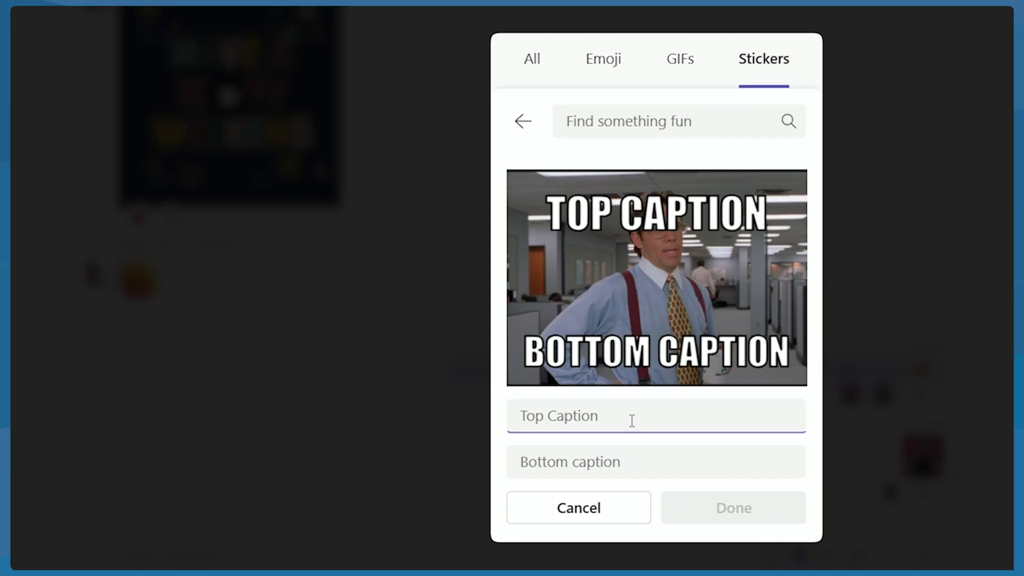
text(Ughhhhh if you cou)
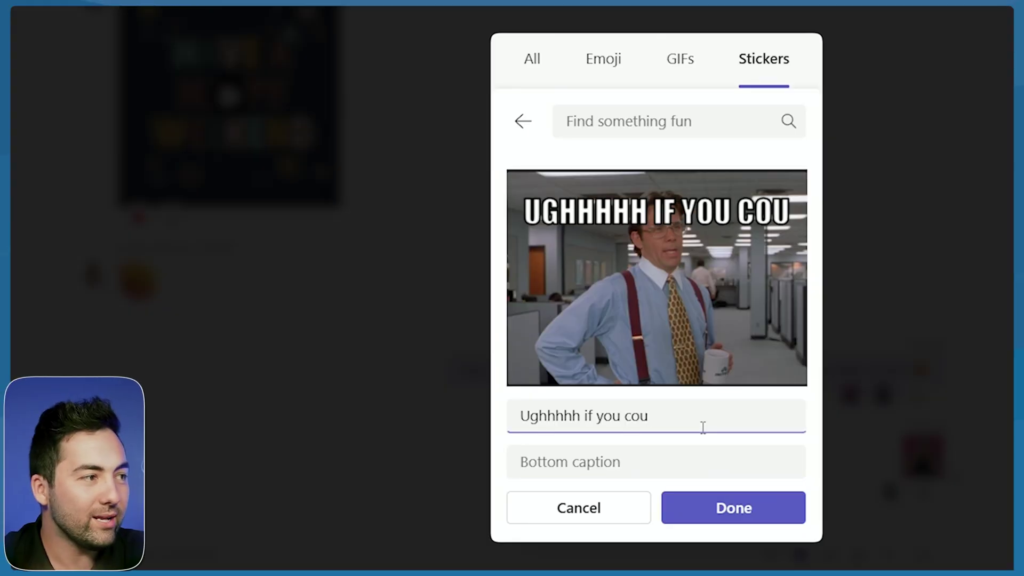
text(Hey Amelia)
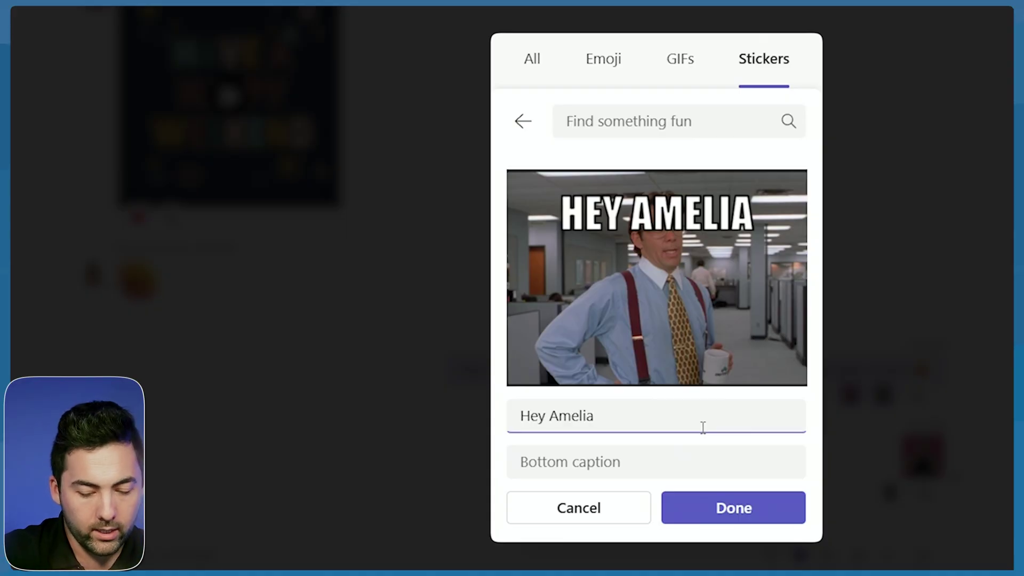
text( can you uhhhh)
click(700, 464)
text(dele)
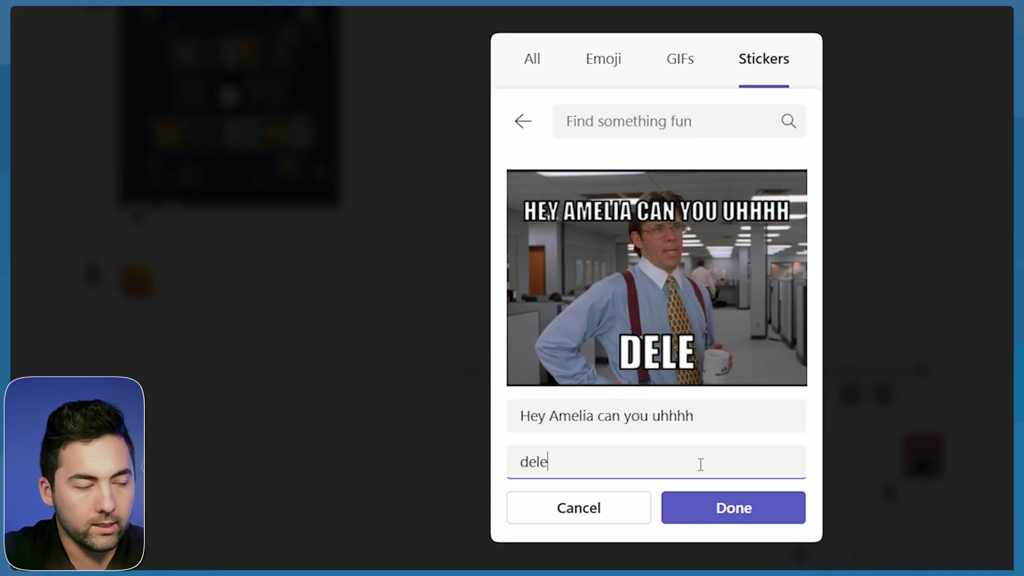
text(te copilot!)
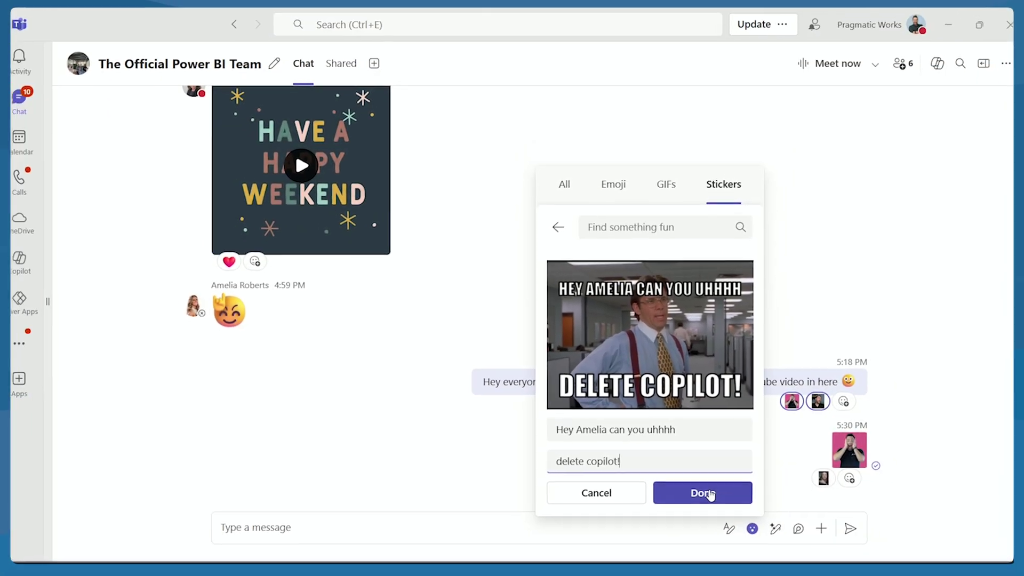
click(708, 494)
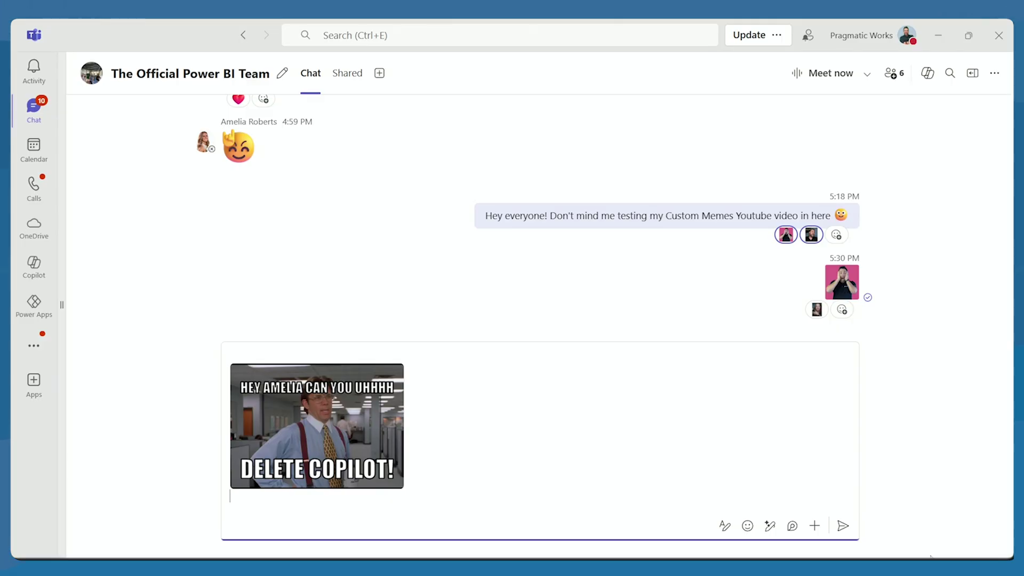
click(843, 526)
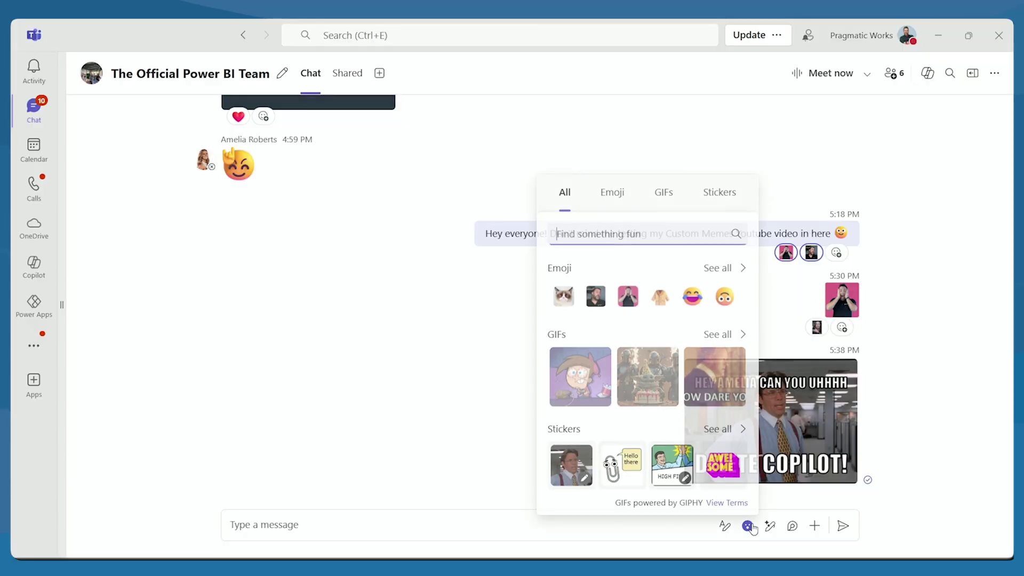
Examine the Office Drama sticker pack for another chat message, and return to the sticker pack overview.
click(715, 430)
click(599, 483)
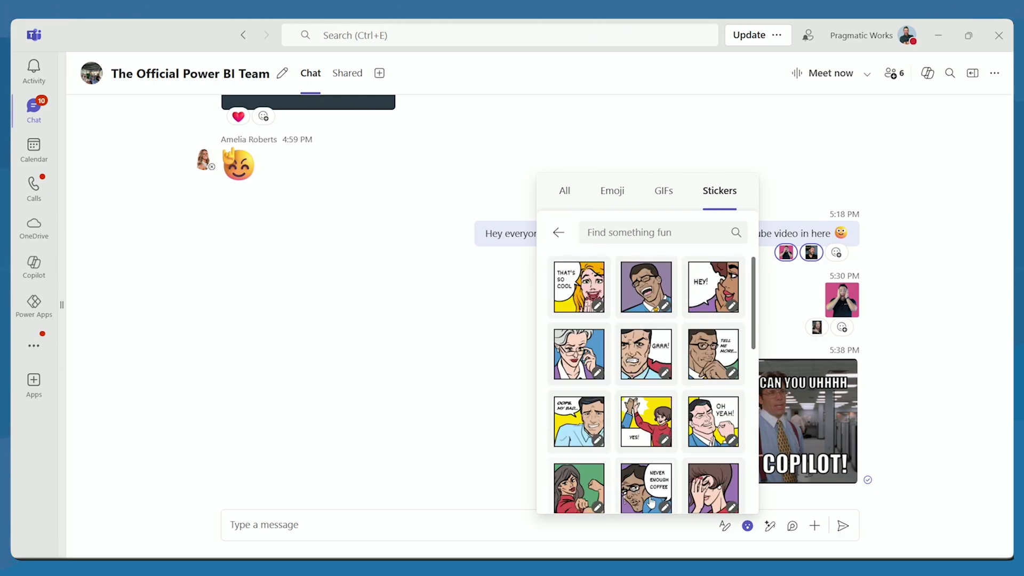
scroll(676, 443, down, 6)
scroll(676, 443, up, 6)
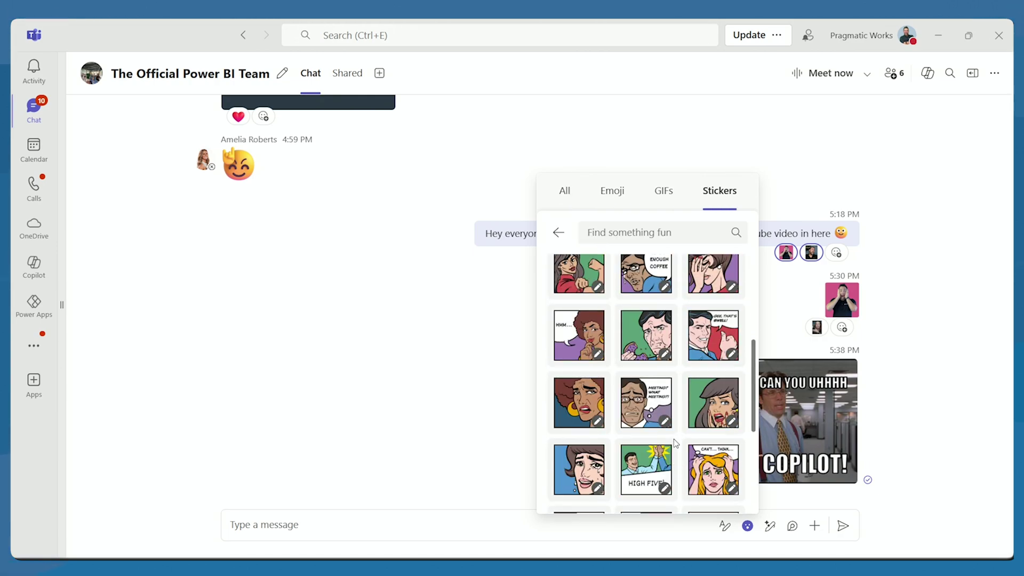
click(550, 232)
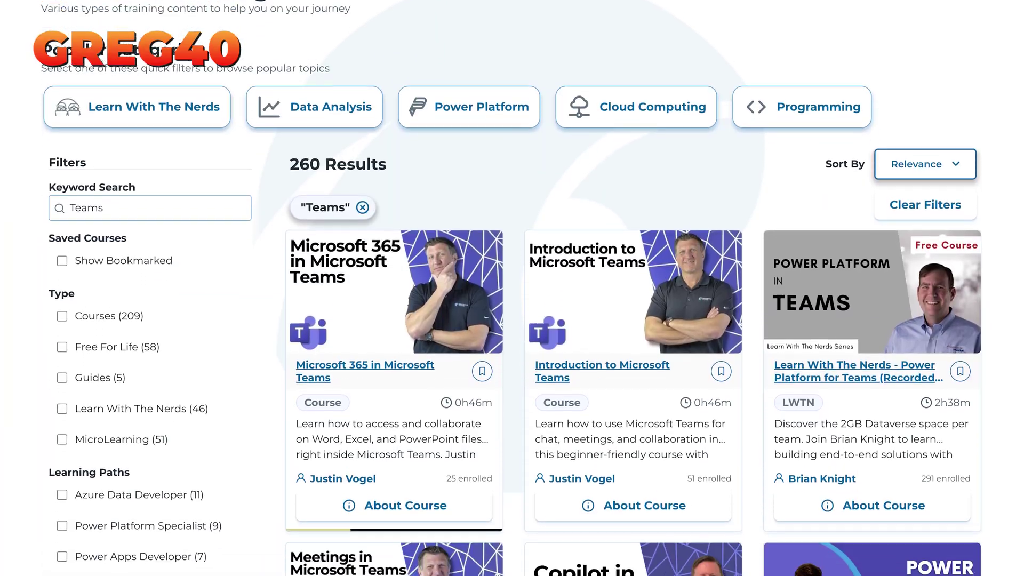
scroll(512, 321, down, 10)
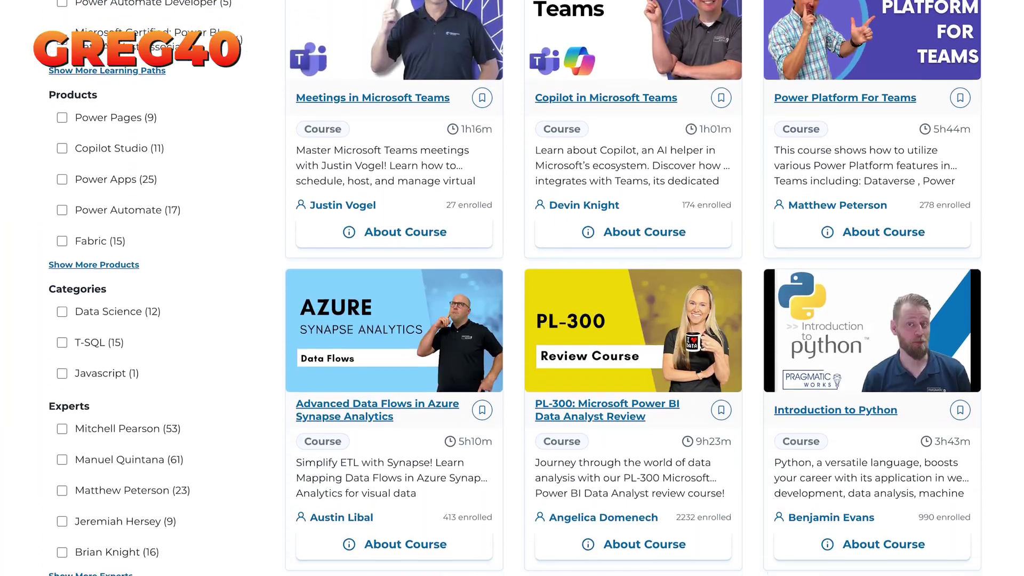
scroll(512, 288, down, 4)
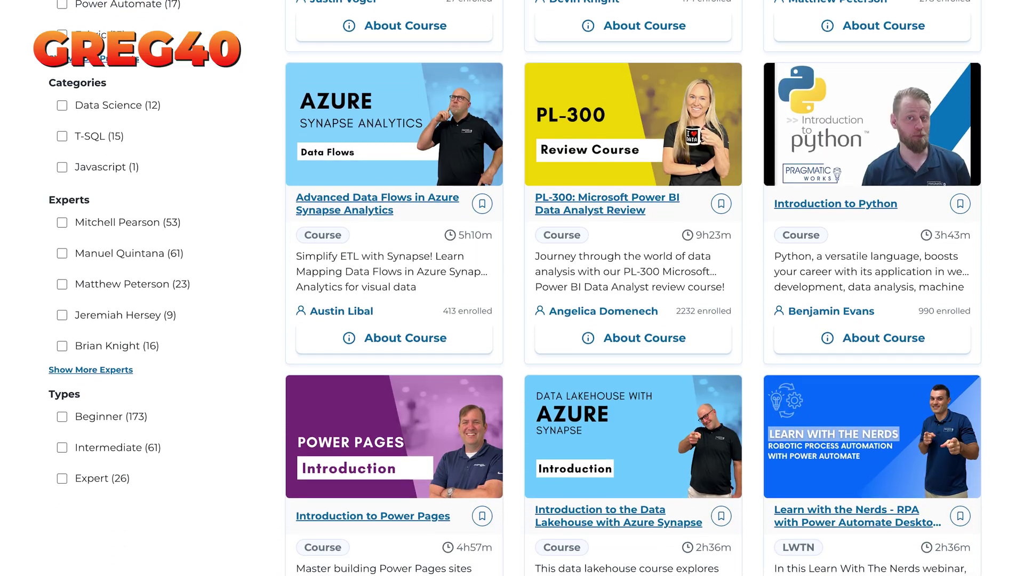
scroll(512, 288, down, 2)
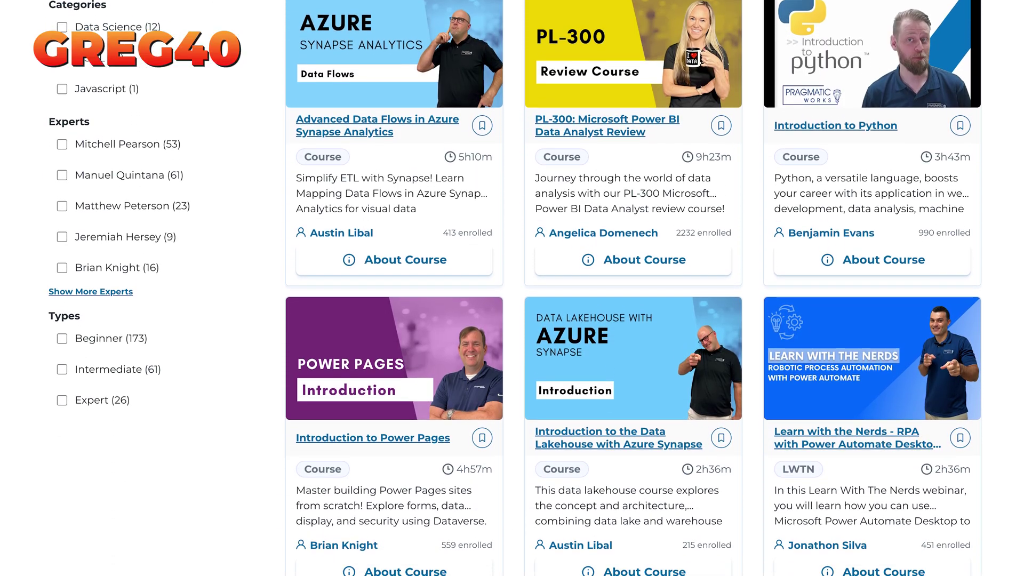
scroll(512, 289, down, 1)
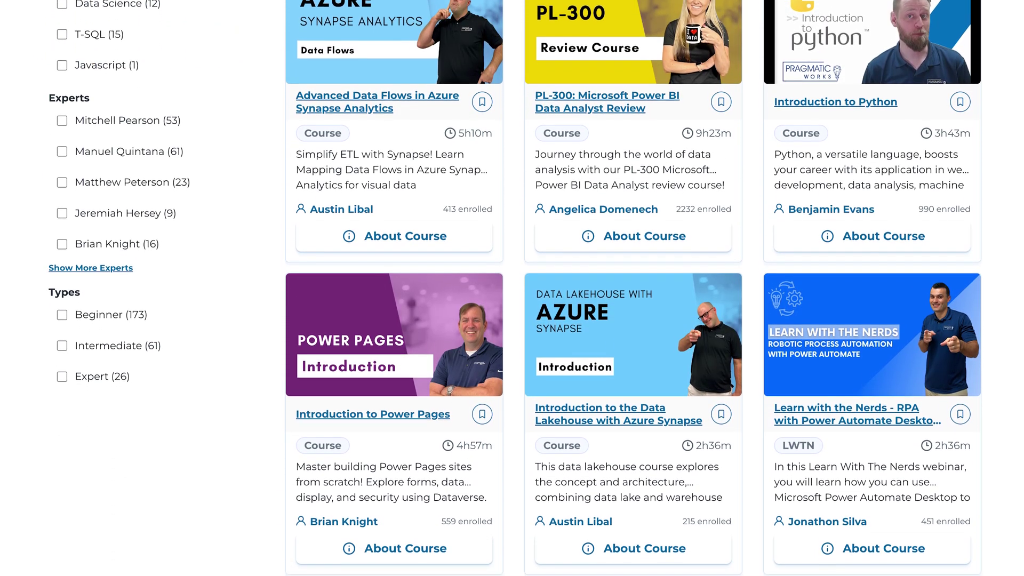